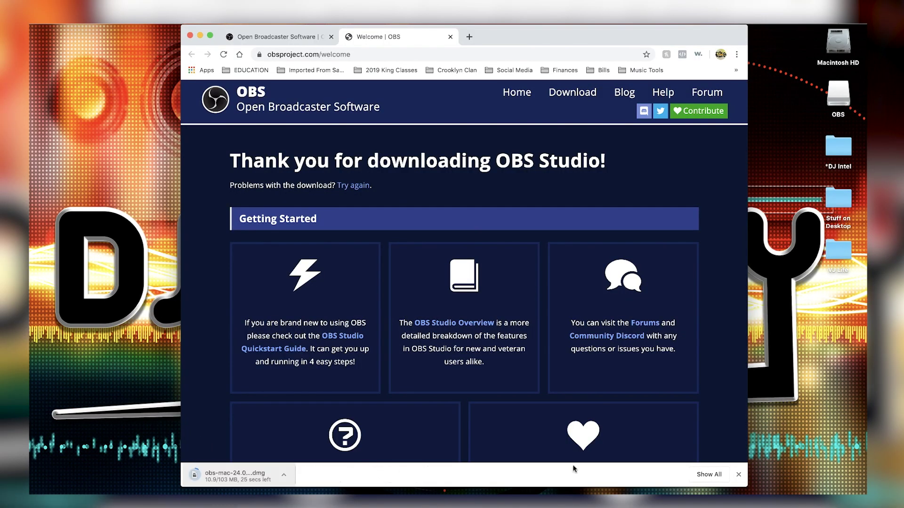
Keep the downloaded obs-mac-24.0.6.dmg installer despite Chrome's warning
left_click(738, 474)
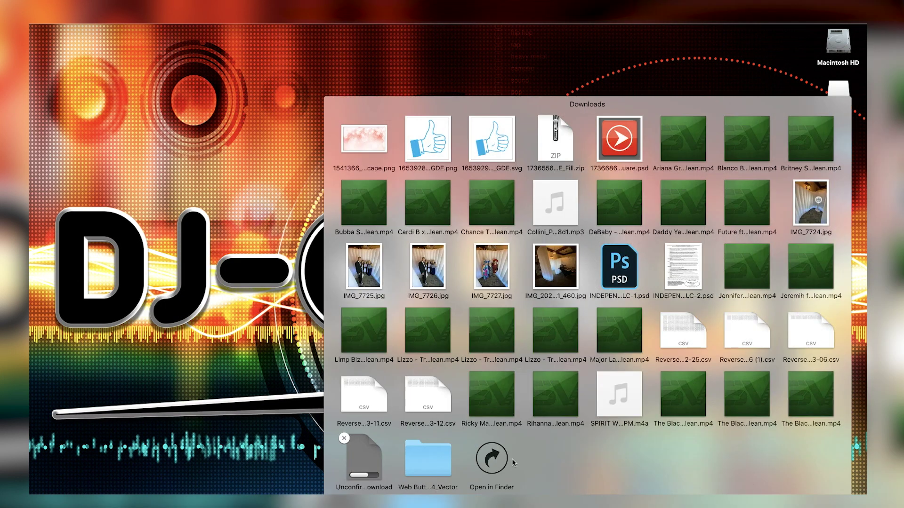
Show Downloads in a Finder window and drag obs-mac-24.0.6.dmg onto the desktop
left_click(485, 466)
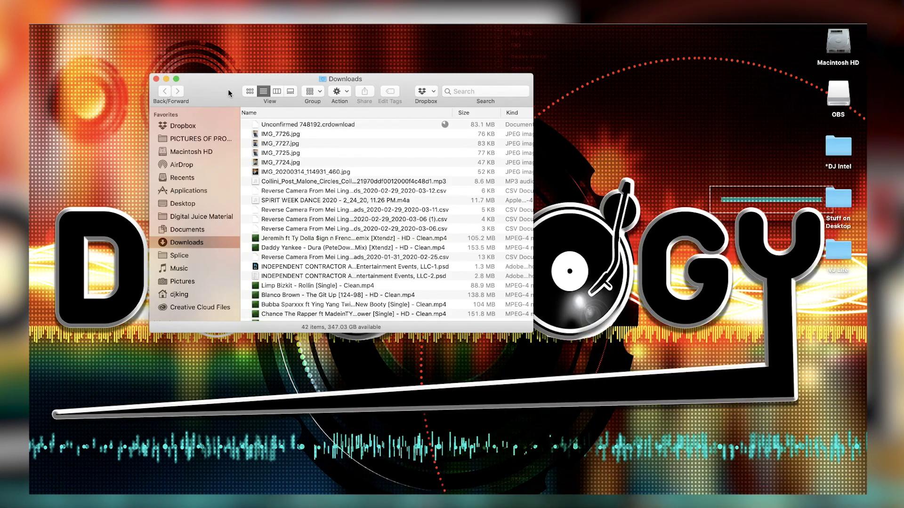
left_click_drag(228, 92, 476, 451)
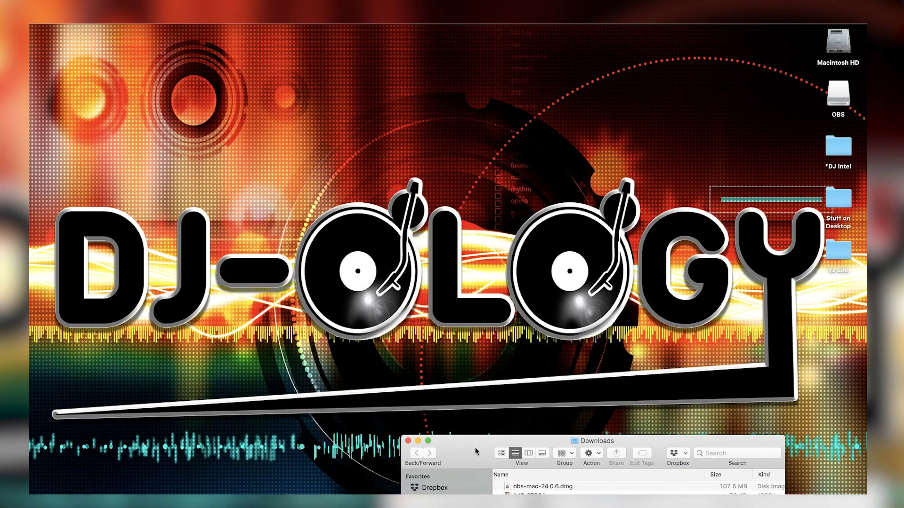
left_click_drag(557, 487, 546, 384)
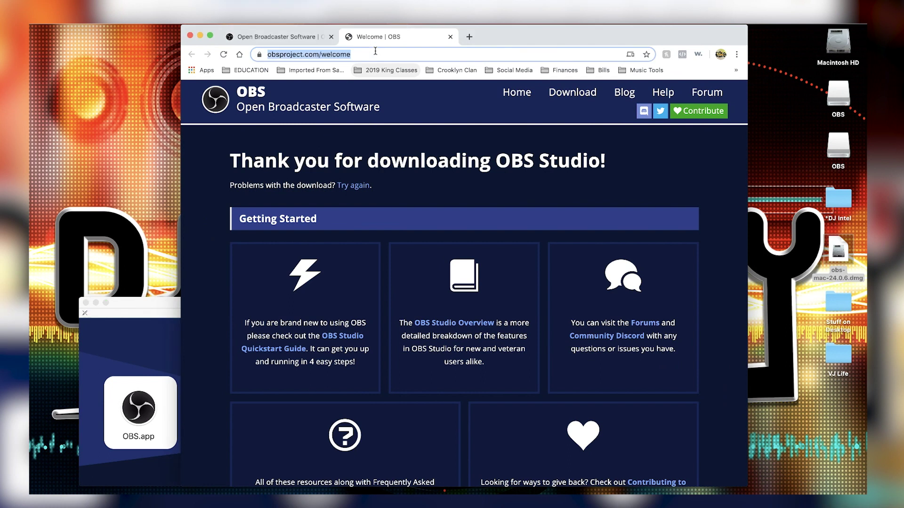
Load twitch.tv in Chrome and replace the old OBS.app in Applications
type("twitch.tv")
key("Return")
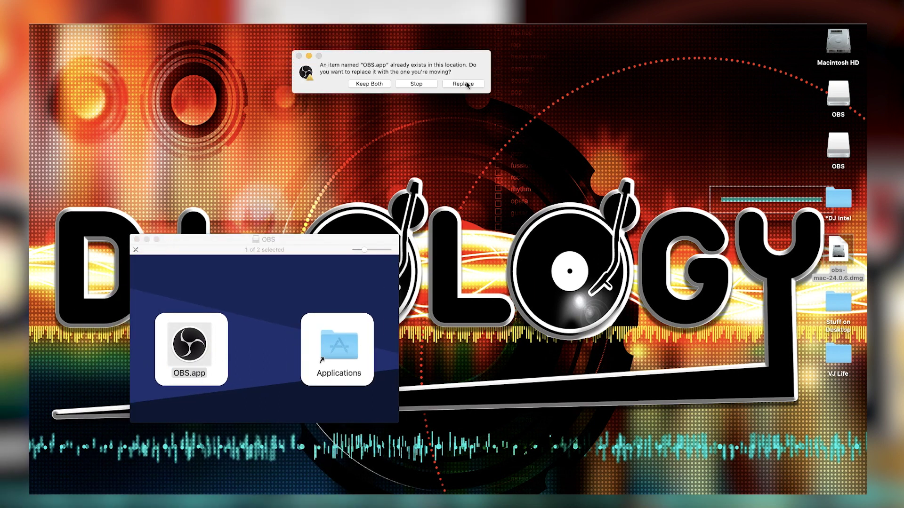
left_click(464, 84)
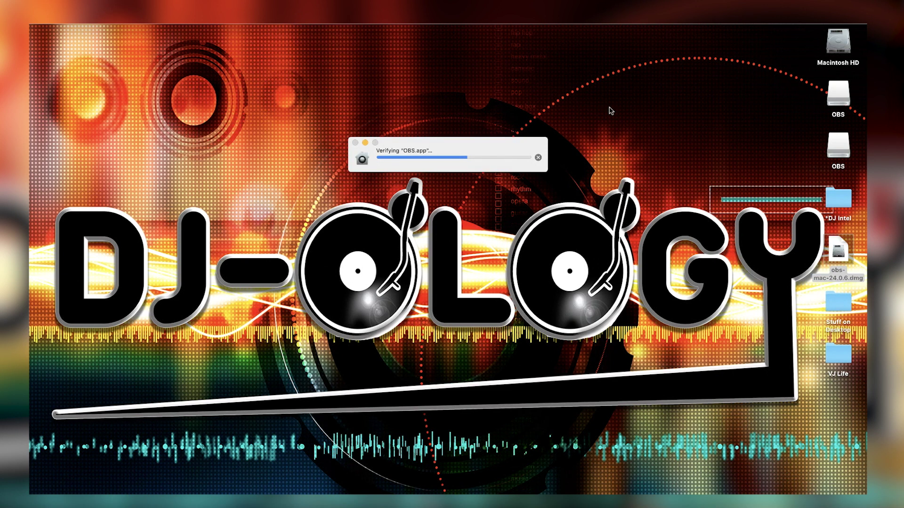
Launch the new OBS with automatic update checks, then bring Twitch back up
left_click(538, 194)
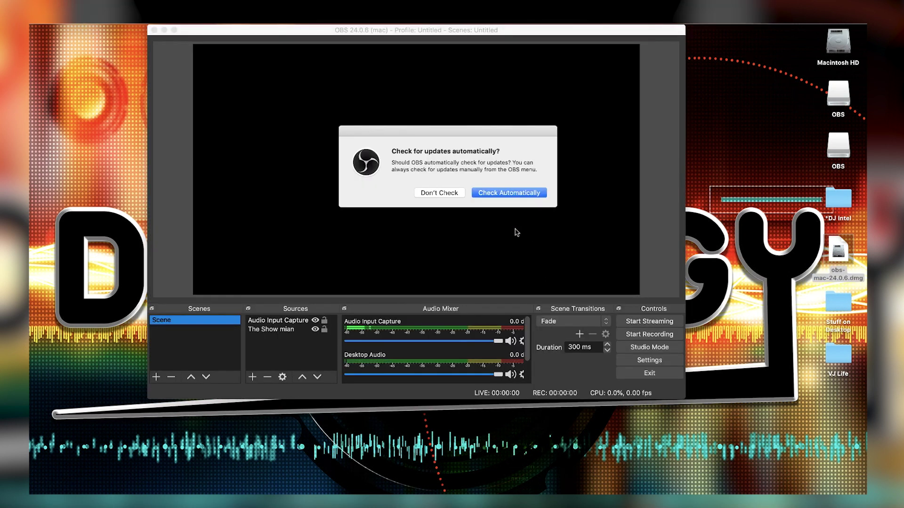
left_click(473, 193)
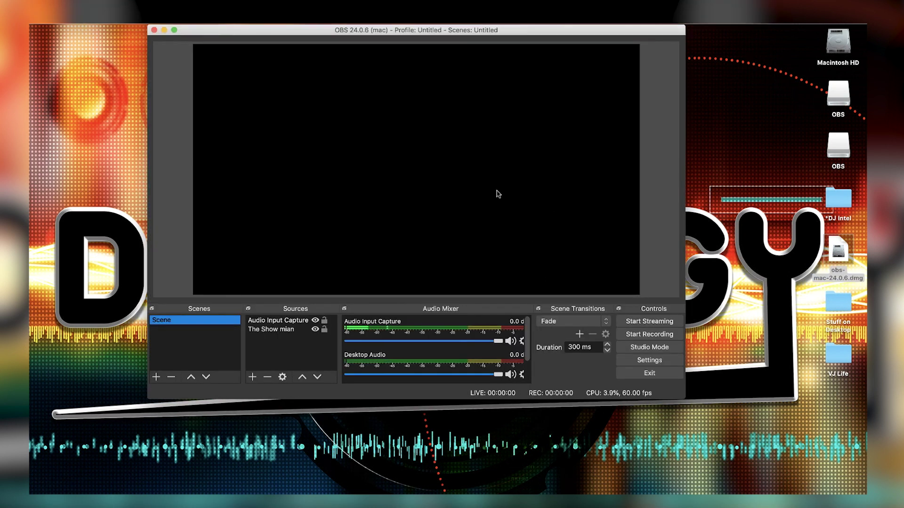
left_click(304, 502)
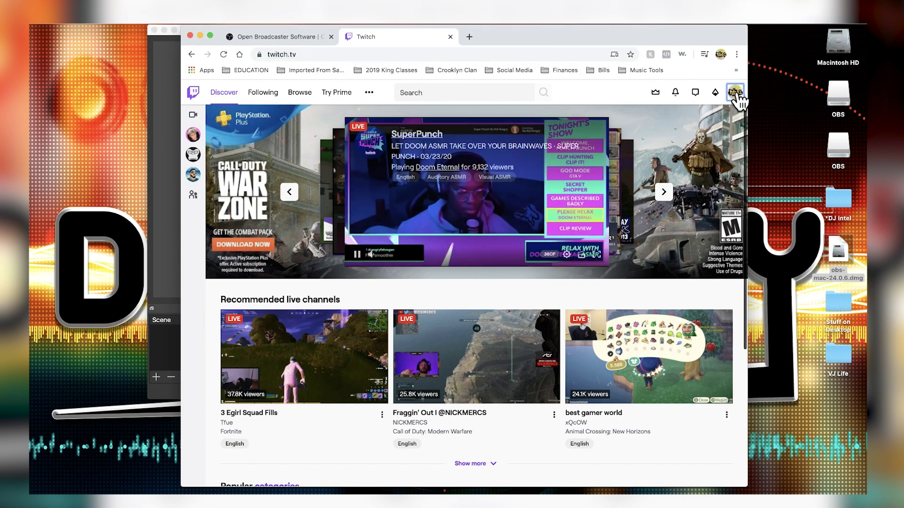
Go to Video Producer > Preferences > Channel and copy the primary stream key
left_click(735, 92)
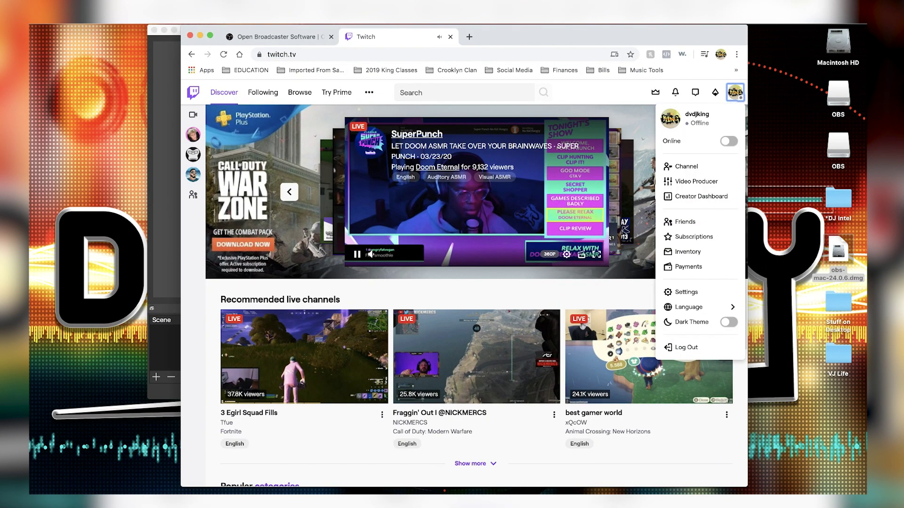
left_click(696, 182)
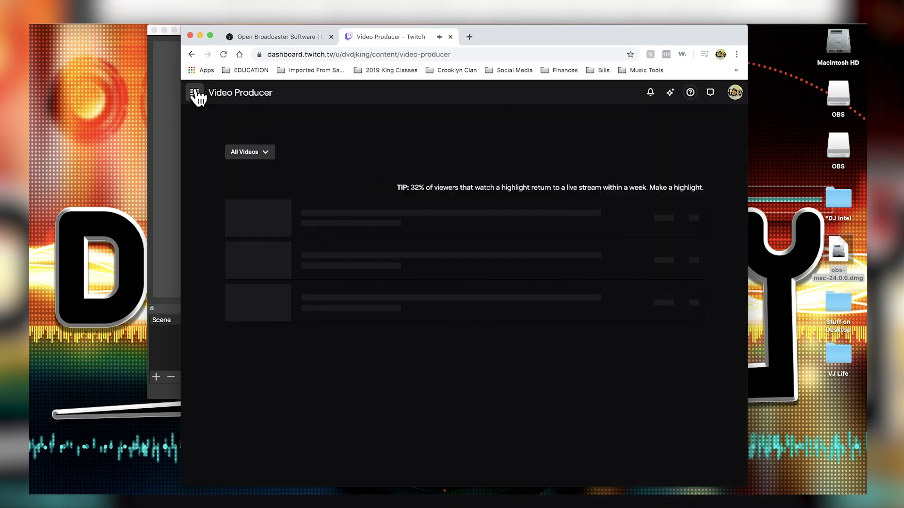
left_click(195, 93)
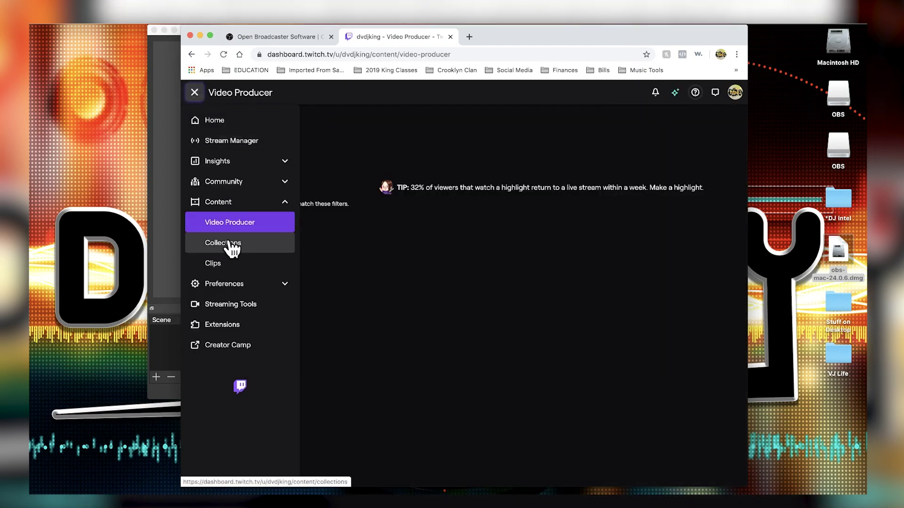
left_click(220, 285)
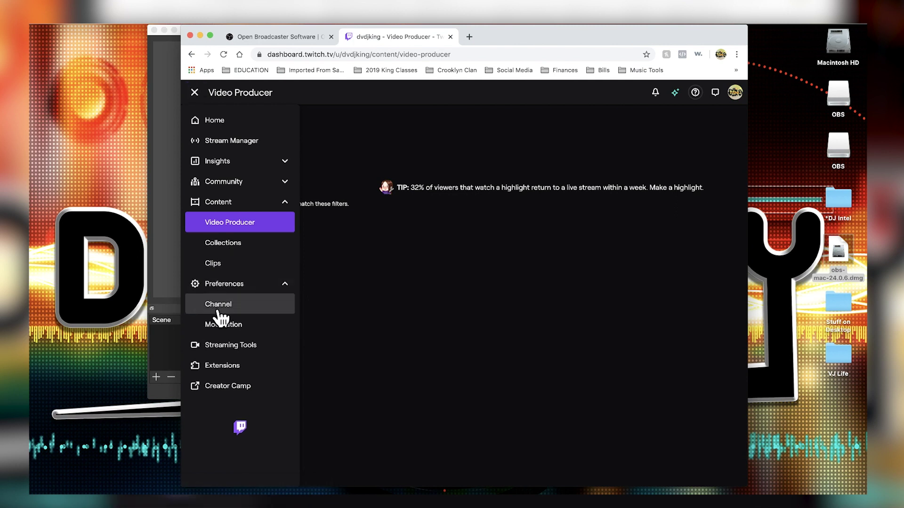
left_click(220, 308)
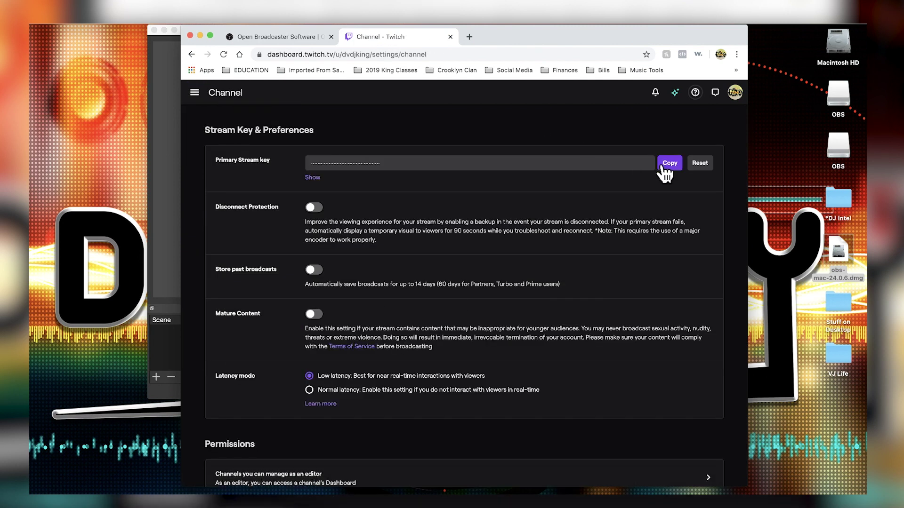
left_click(669, 162)
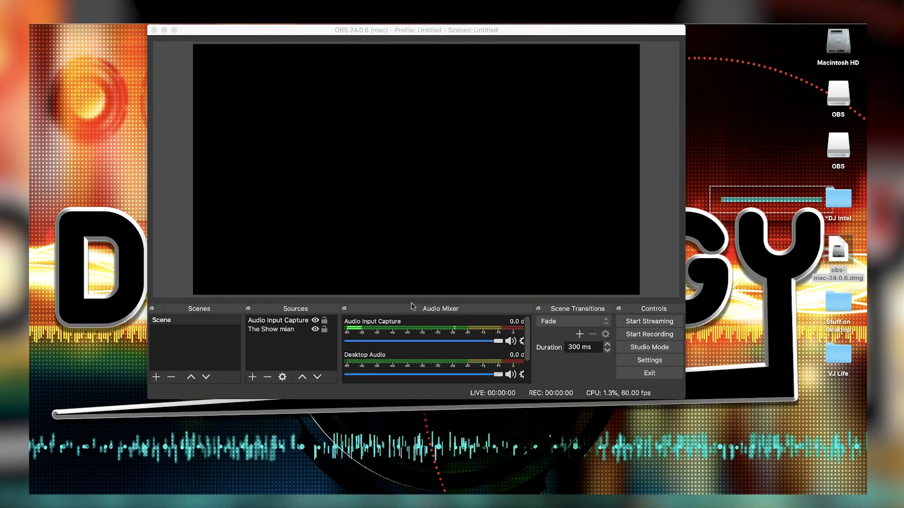
Review the OBS sources, selecting The Show mian and Audio Input Capture
scroll(413, 360, "down", 3)
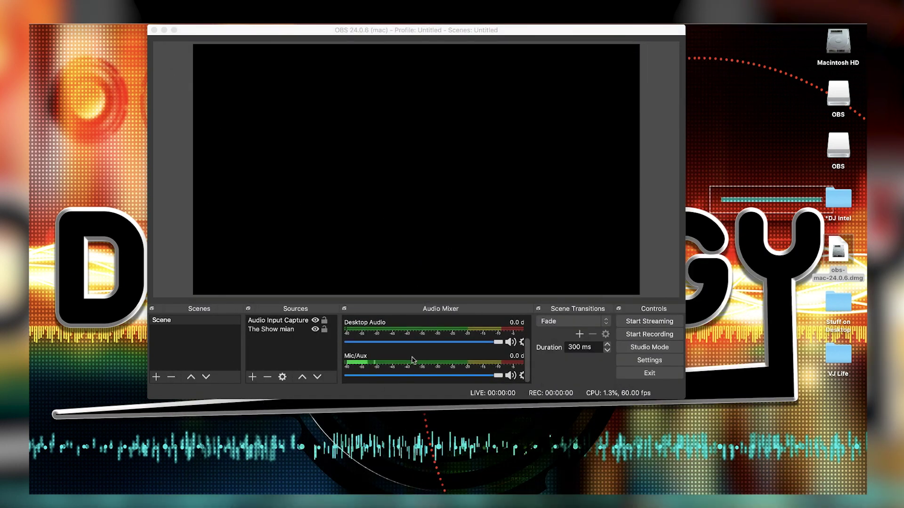
scroll(412, 359, "up", 3)
scroll(413, 360, "down", 2)
scroll(413, 375, "up", 2)
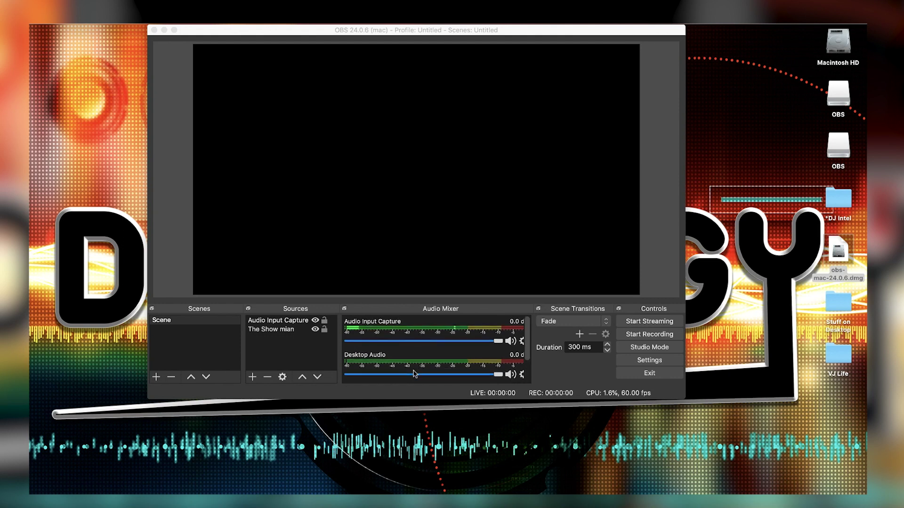
left_click(298, 329)
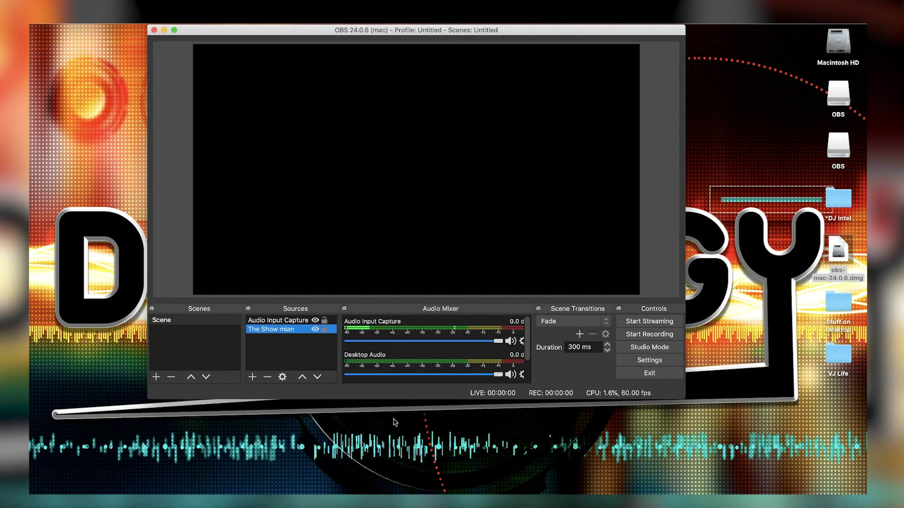
left_click(279, 323)
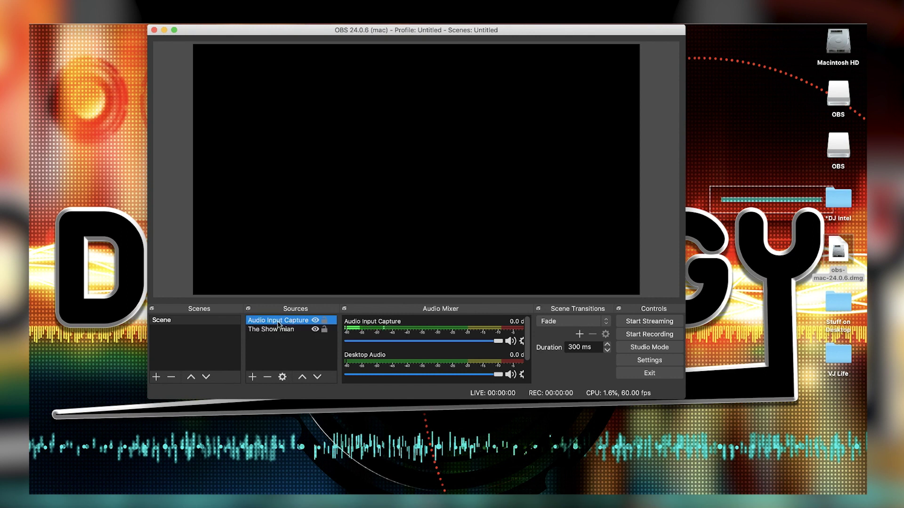
left_click(279, 330)
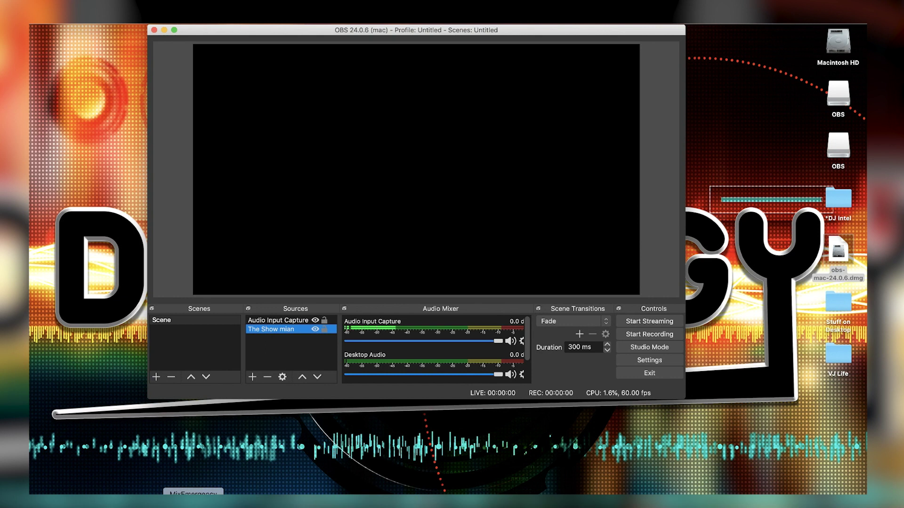
Move the MixEmergency output window aside and list OBS source types to add
left_click(194, 500)
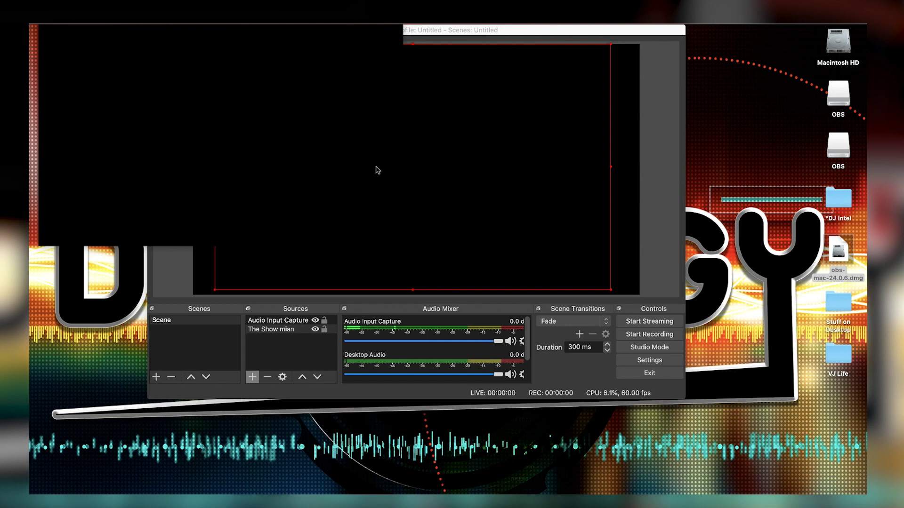
left_click_drag(433, 148, 776, 150)
left_click(254, 325)
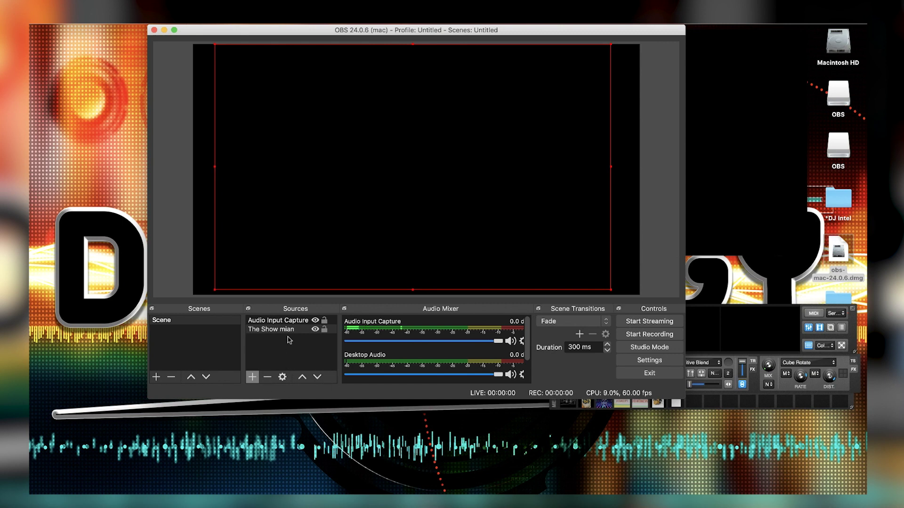
left_click(252, 377)
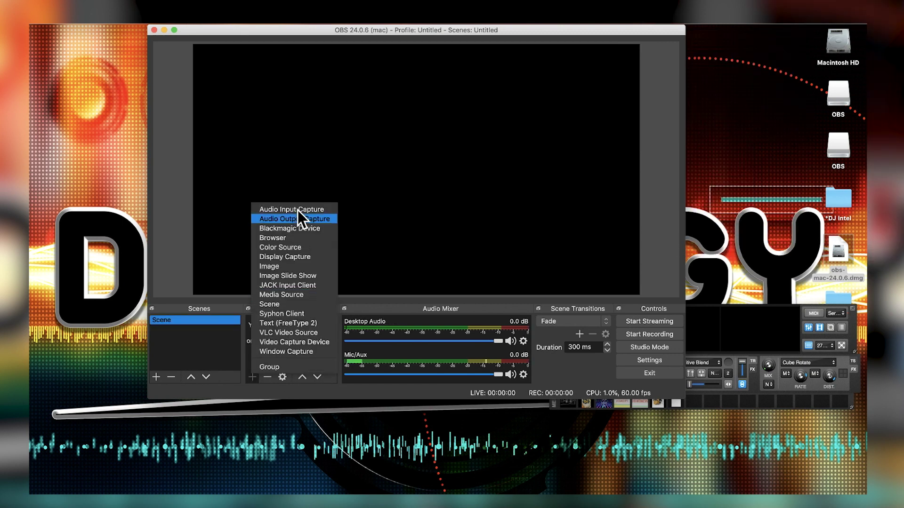
Create a Display Capture source named '2nd display' capturing display 1 with no cropping
left_click(310, 258)
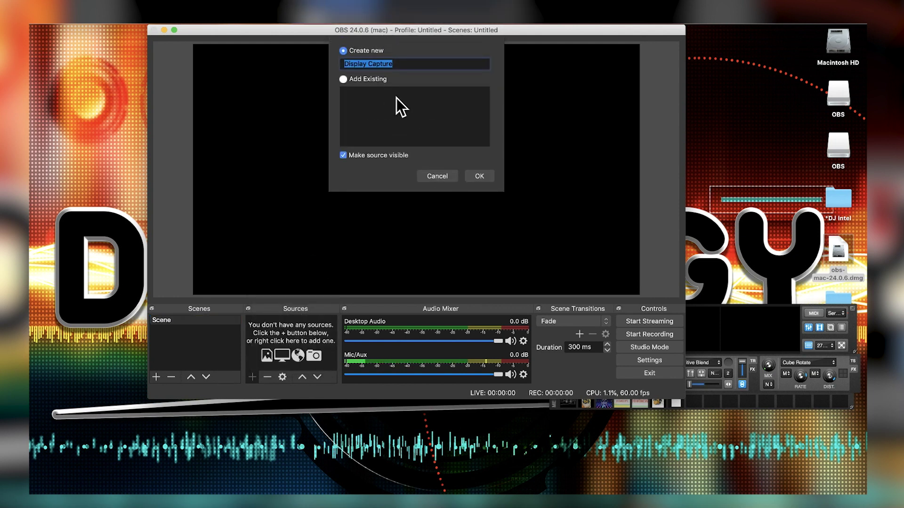
type("2")
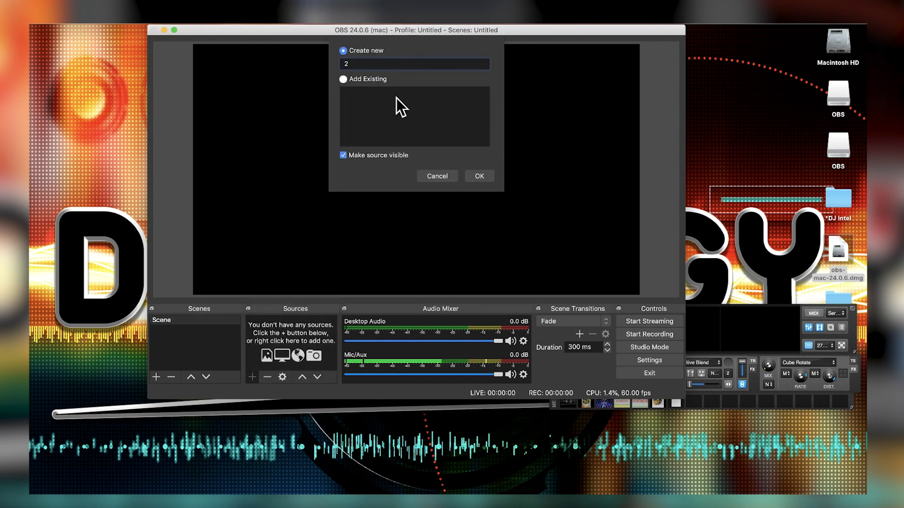
type("nd display")
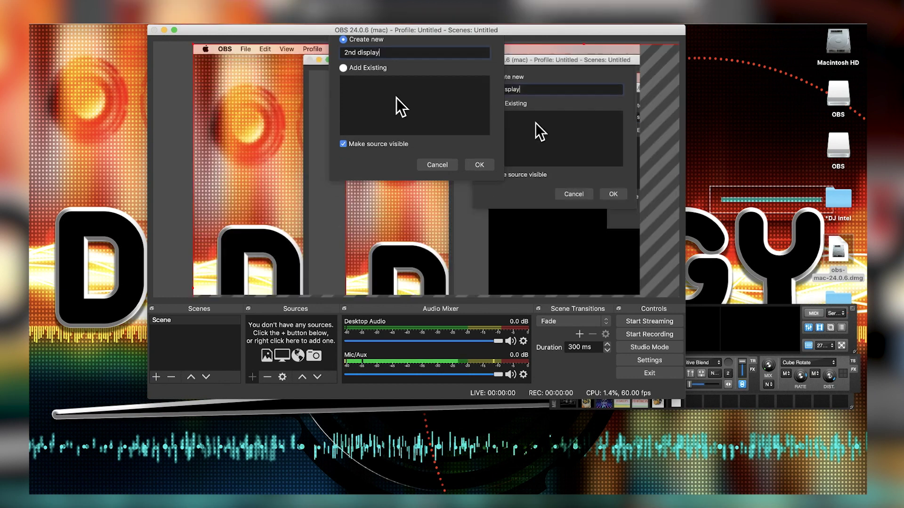
key("Return")
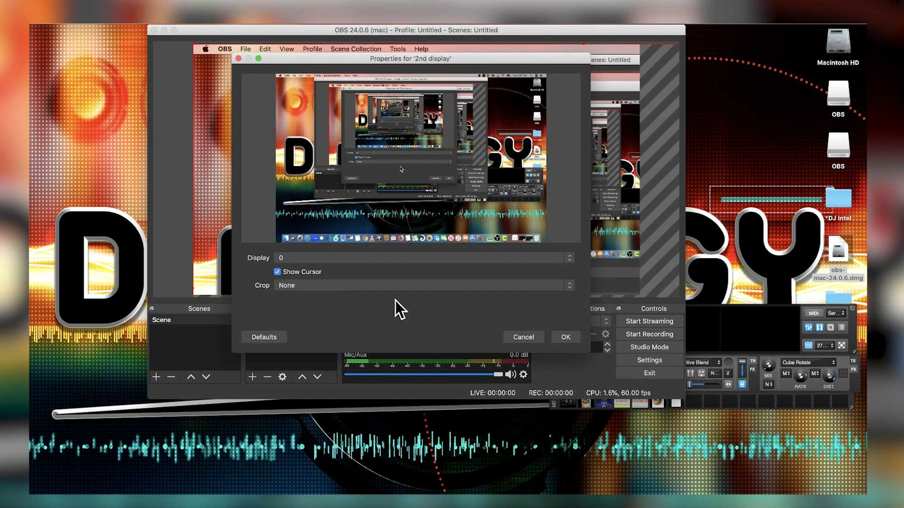
left_click(359, 286)
left_click(357, 286)
left_click(346, 258)
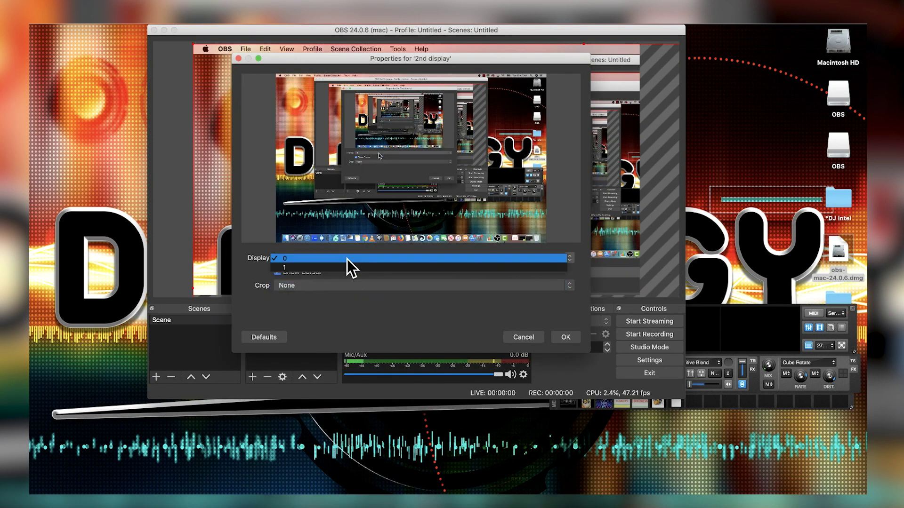
left_click(341, 267)
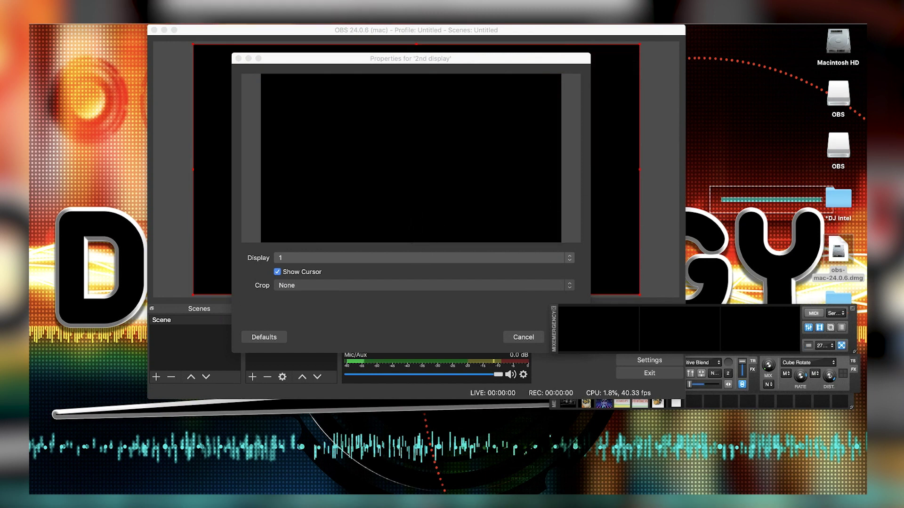
Take MixEmergency out of fullscreen and confirm the 2nd display capture settings
left_click(842, 346)
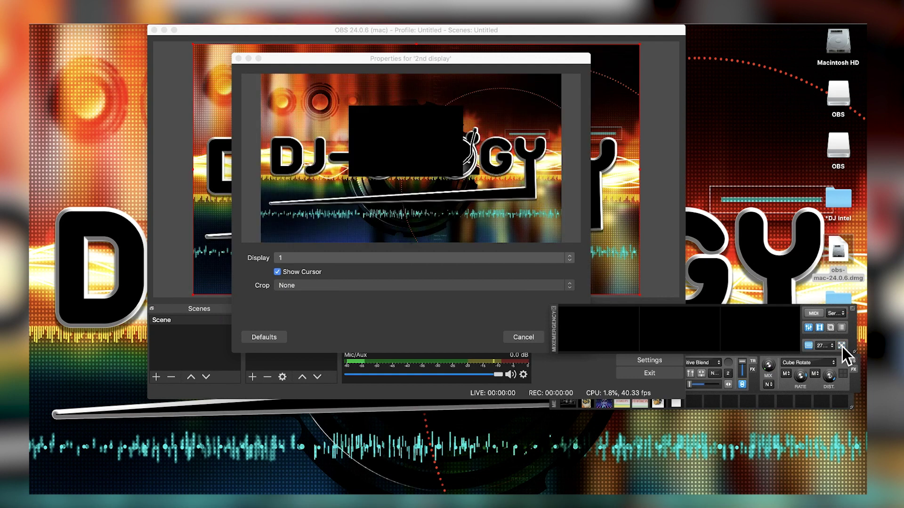
left_click(426, 148)
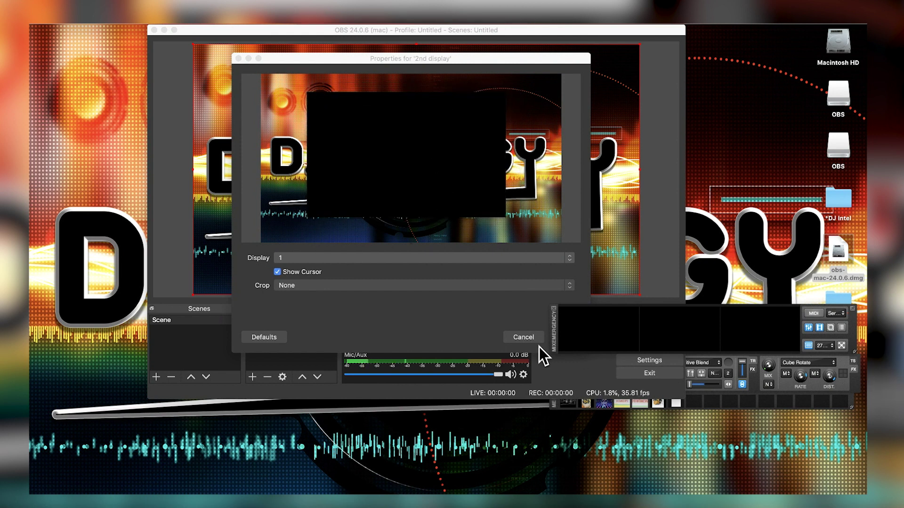
left_click(409, 333)
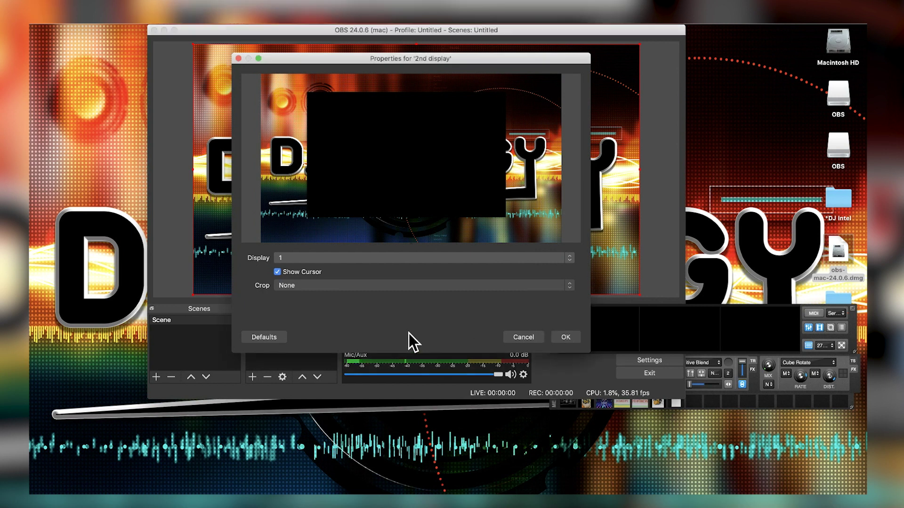
left_click(574, 338)
Add a Window Capture source named ME showing the [MixEmergency] Master Output window
left_click(281, 345)
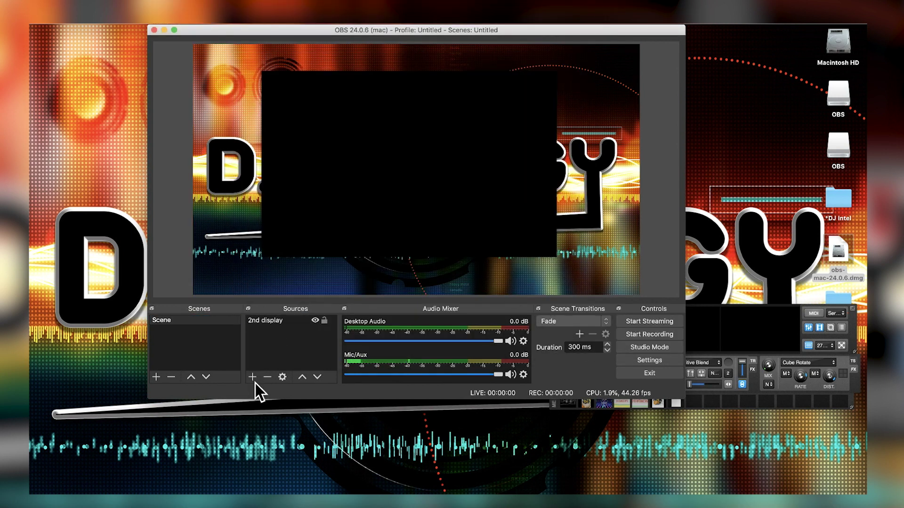
left_click(252, 378)
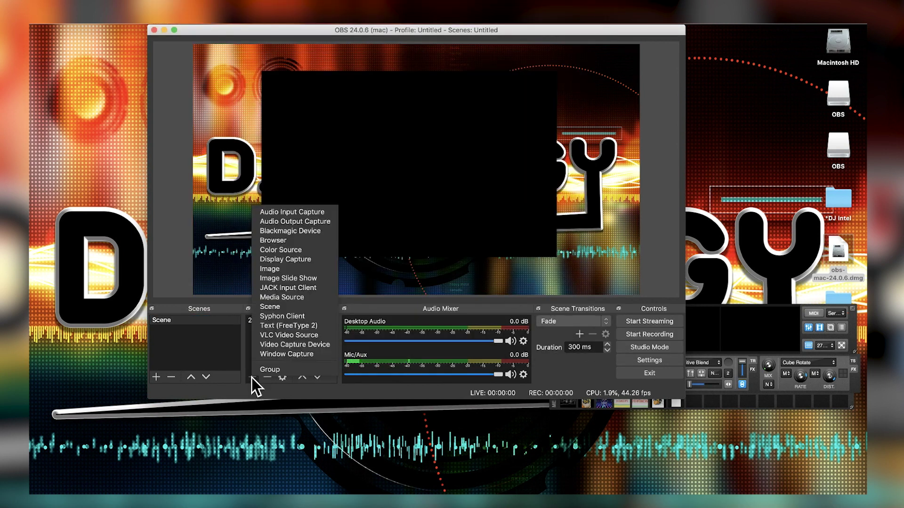
left_click(286, 357)
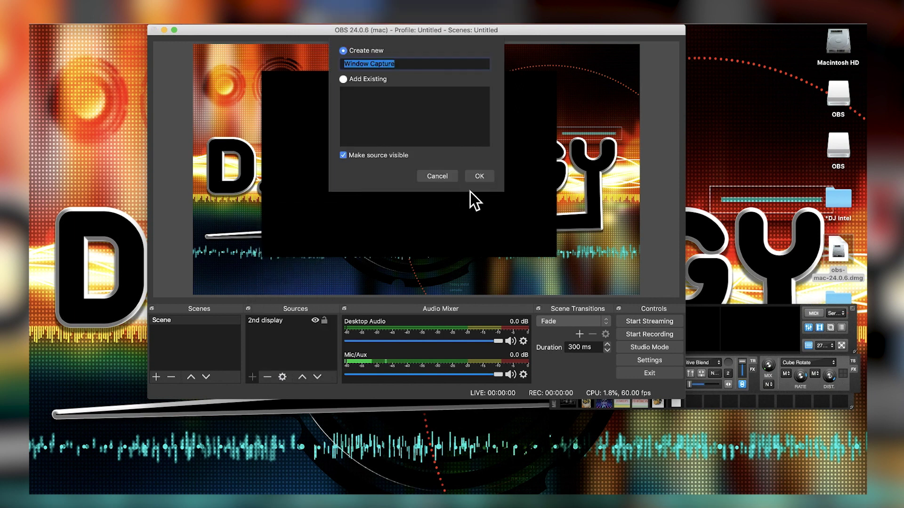
type("ME")
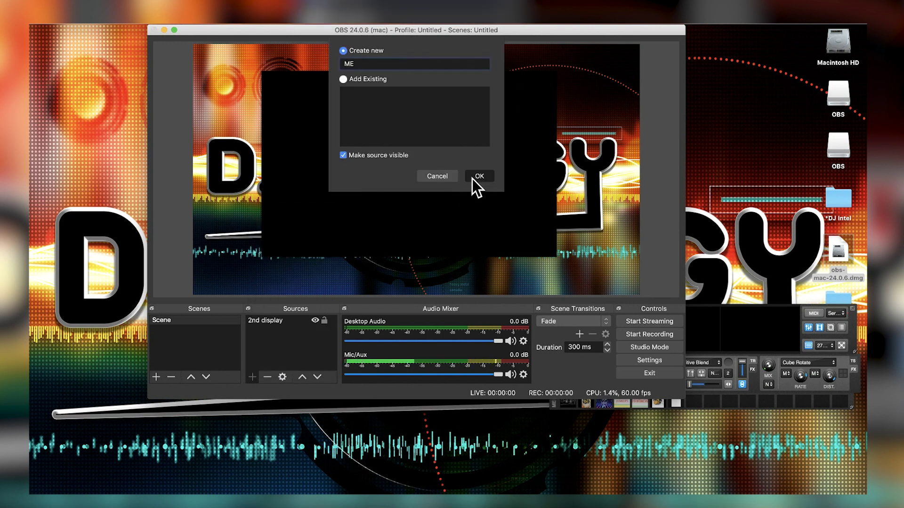
left_click(474, 178)
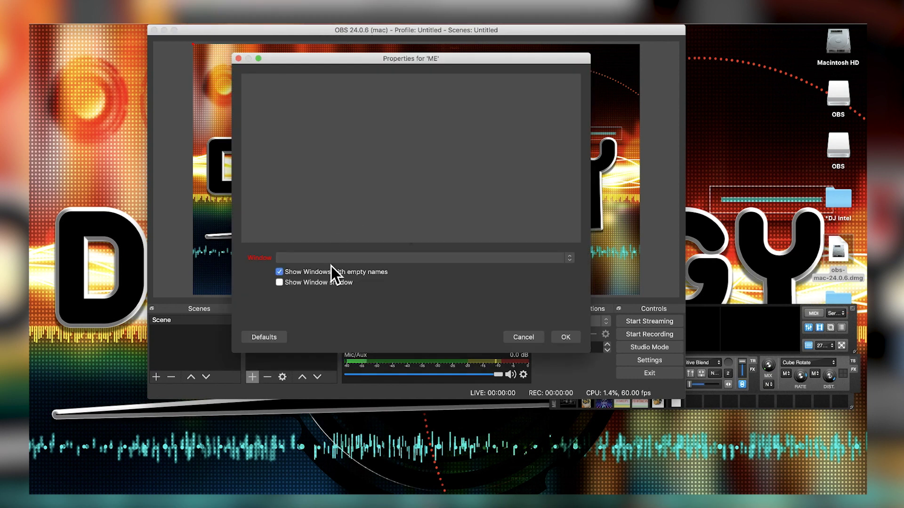
left_click(568, 254)
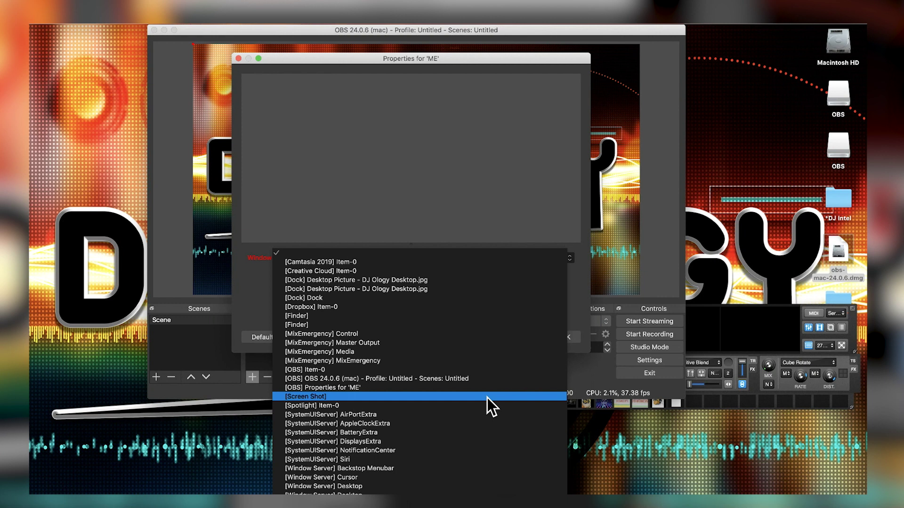
left_click(465, 346)
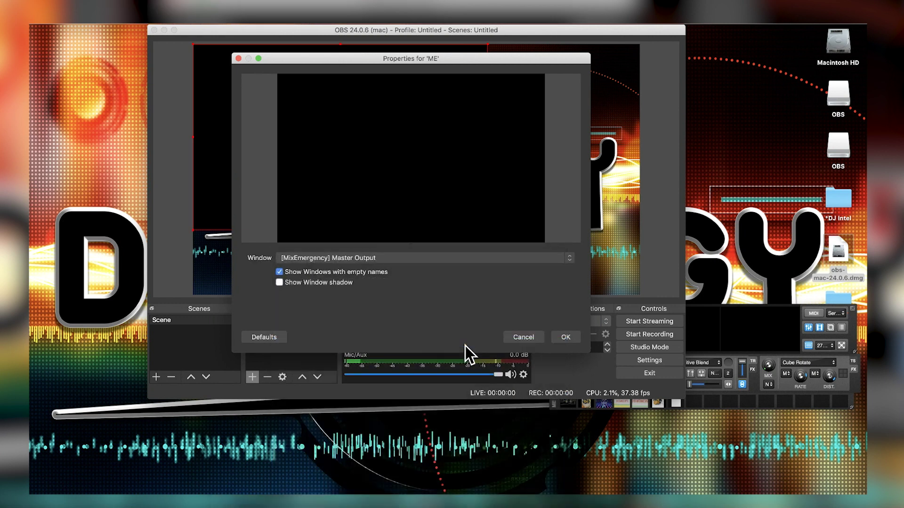
left_click(576, 336)
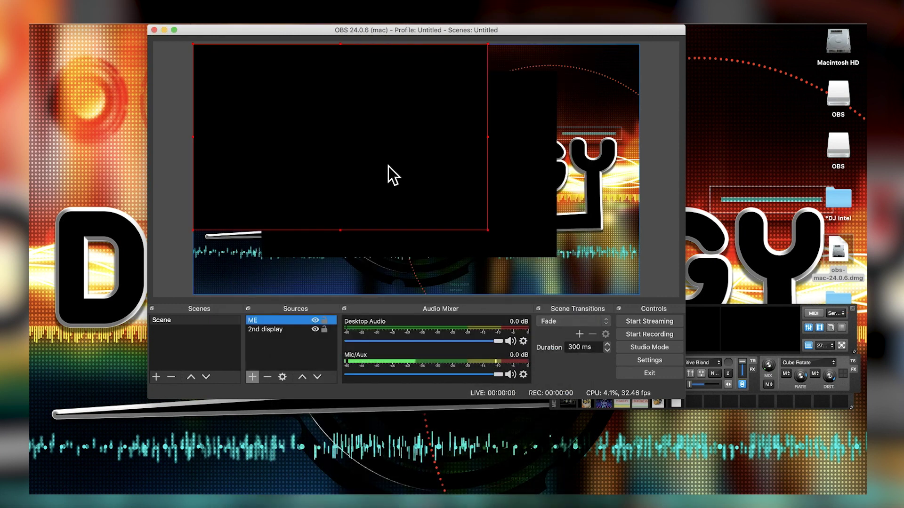
Position the ME capture in the centre of the preview
left_click_drag(343, 138, 372, 179)
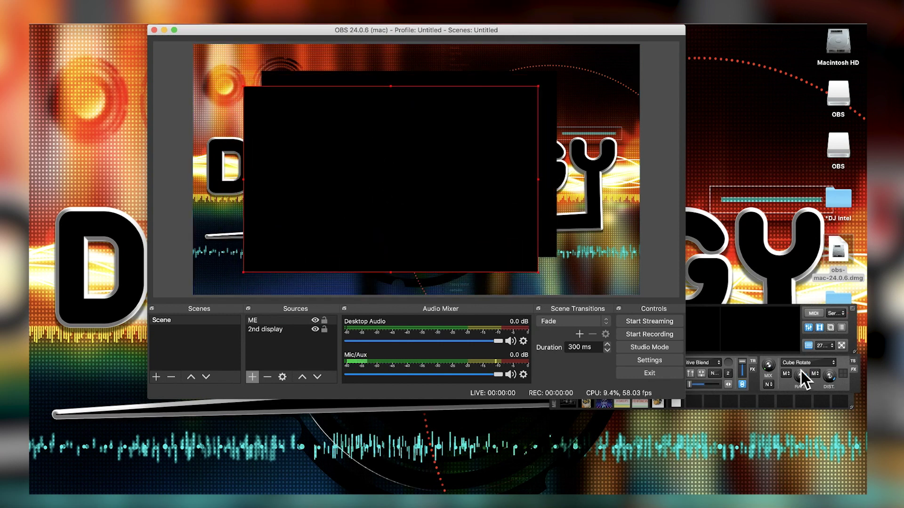
left_click(804, 348)
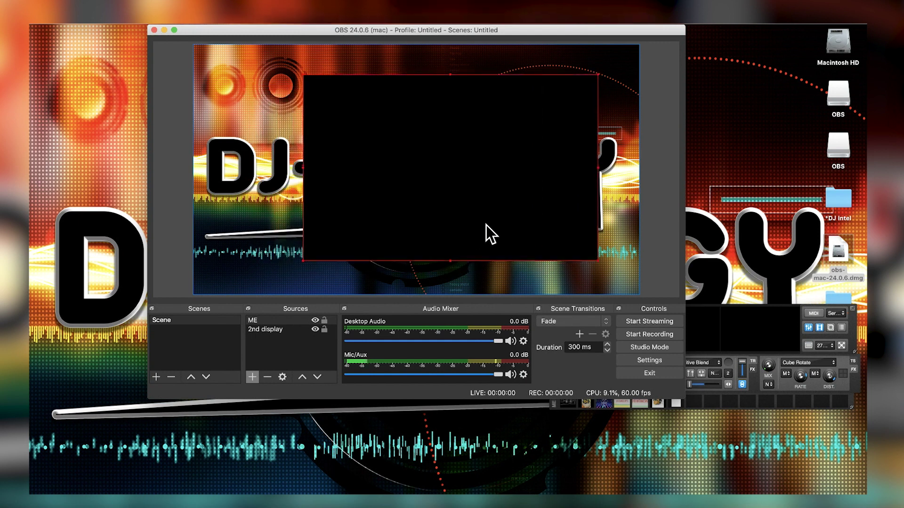
left_click_drag(486, 225, 430, 224)
left_click(251, 378)
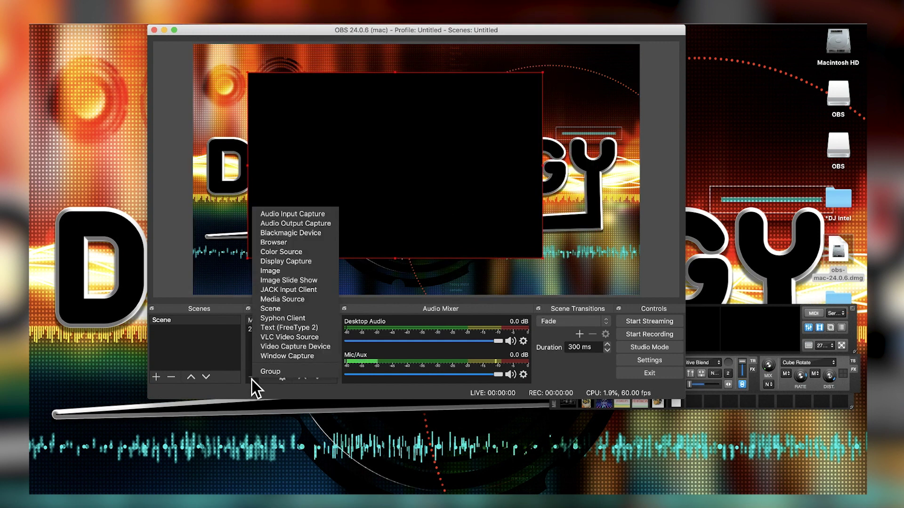
Add a Video Capture Device source named 'face cam' using the FaceTime HD Camera
left_click(299, 349)
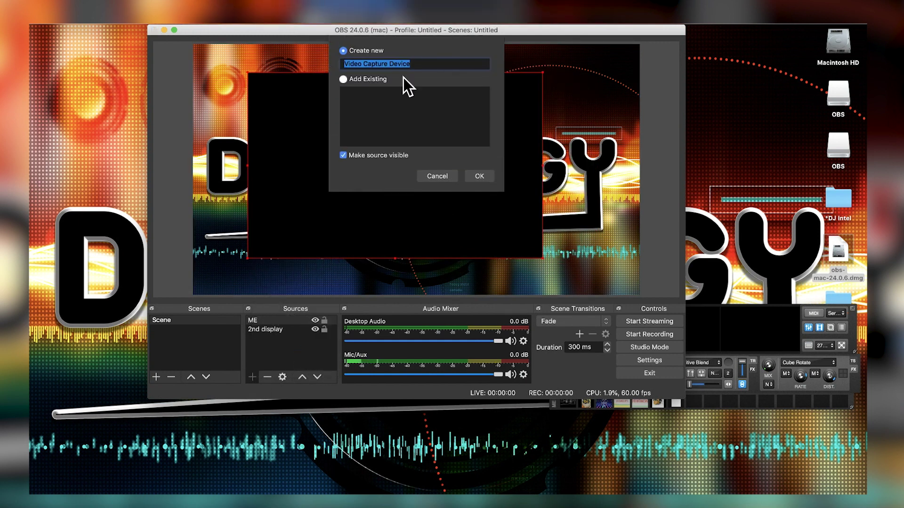
type("face cam")
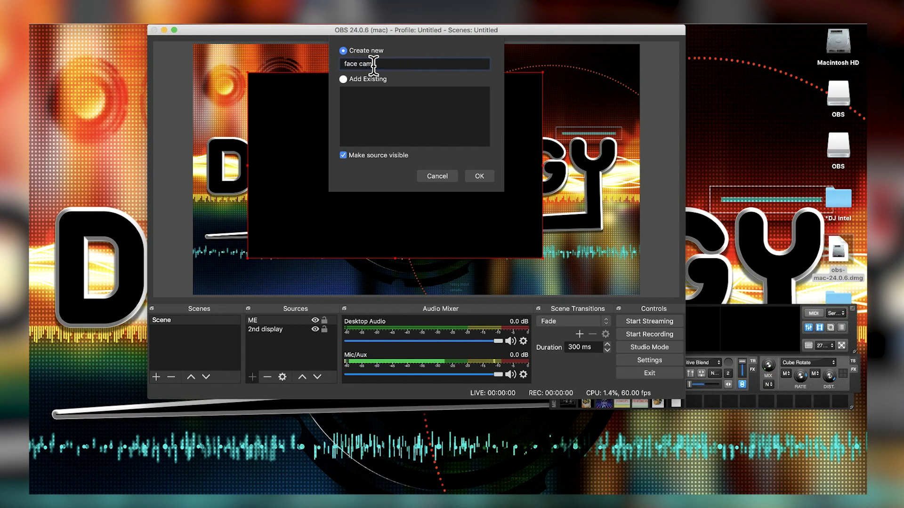
left_click(478, 175)
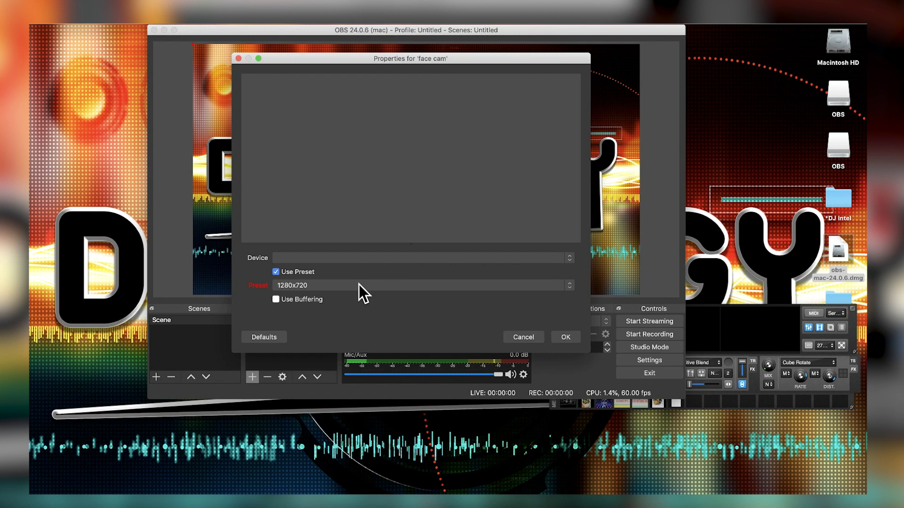
left_click(343, 258)
left_click(339, 265)
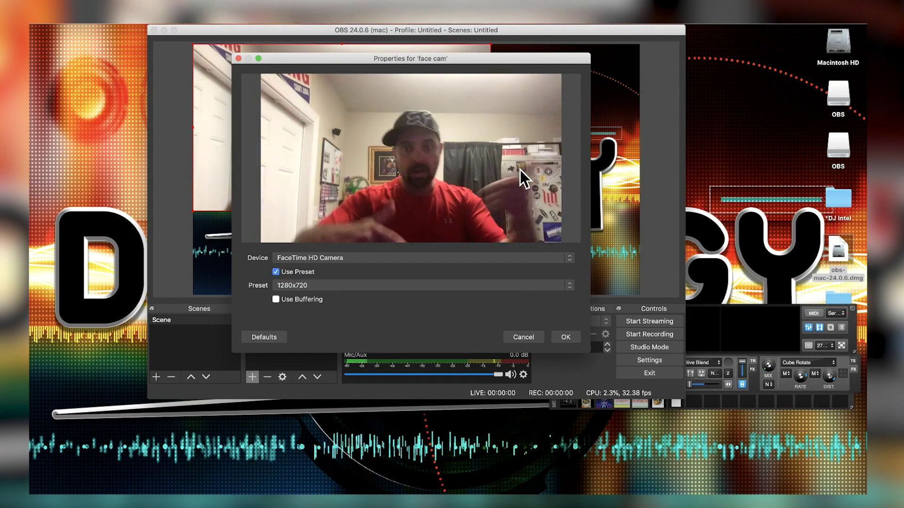
Confirm face cam, shrink it to a smaller box and move it to the preview centre
left_click(571, 337)
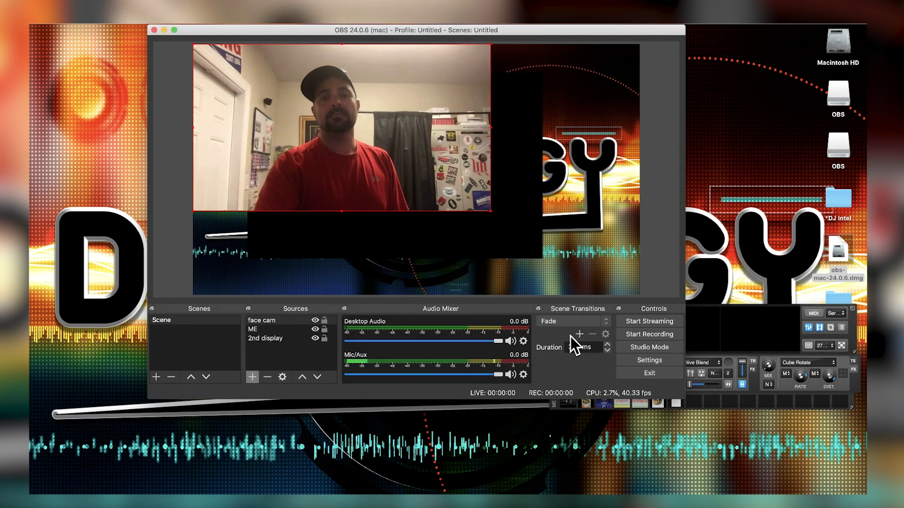
left_click_drag(490, 212, 344, 160)
left_click_drag(230, 91, 314, 145)
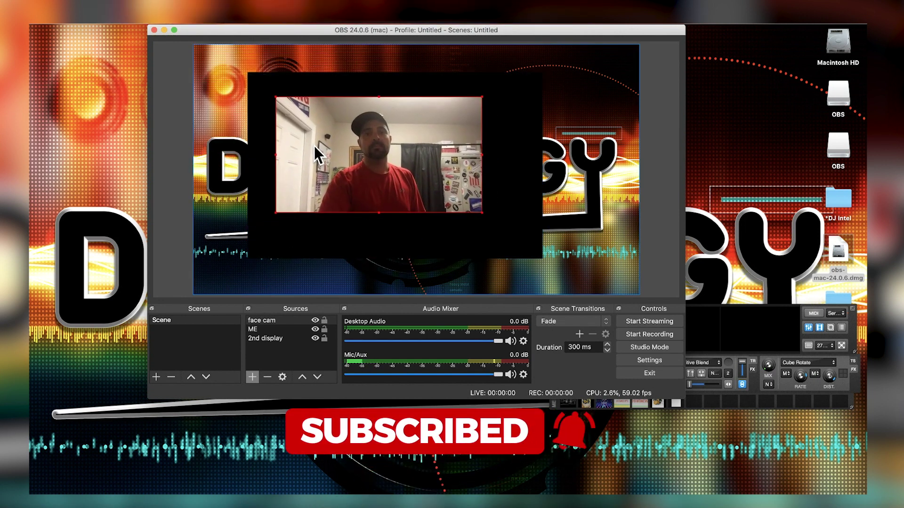
Hide face cam, leave its outline upper-left in the preview, and return to Chrome
left_click(315, 321)
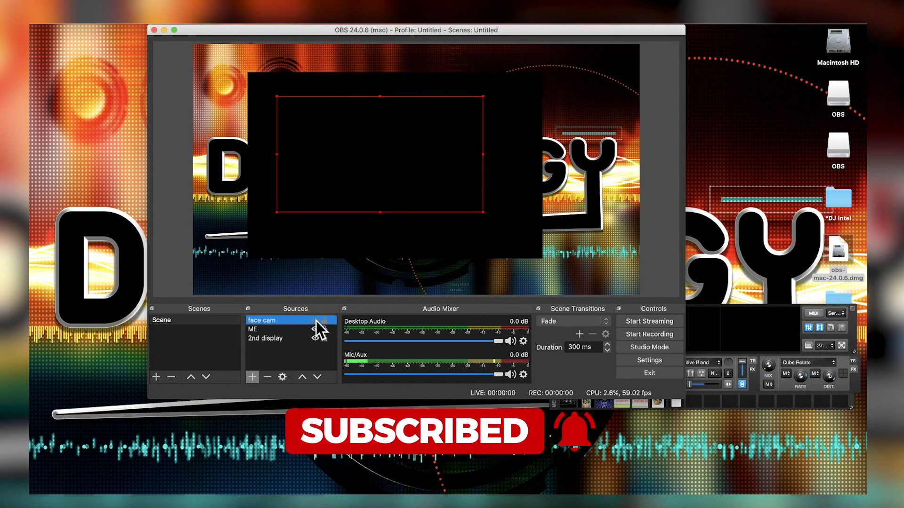
left_click_drag(323, 130, 261, 94)
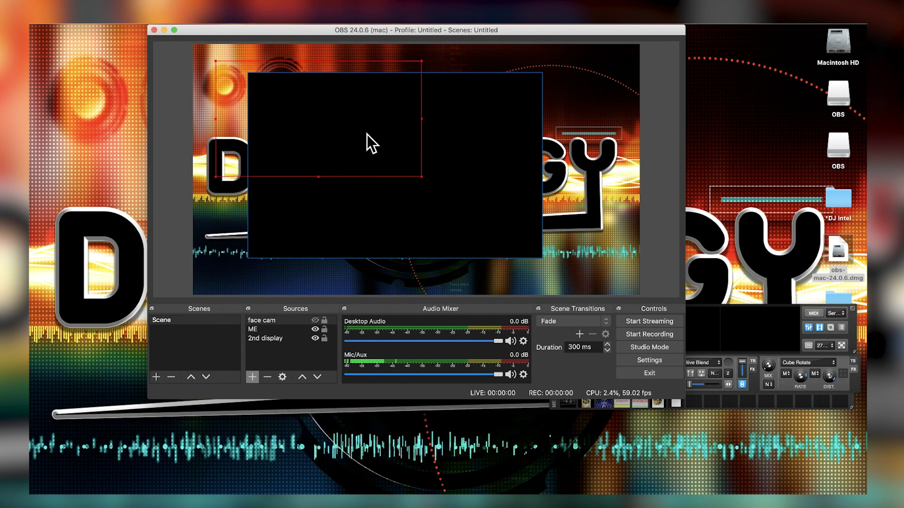
left_click_drag(366, 134, 366, 183)
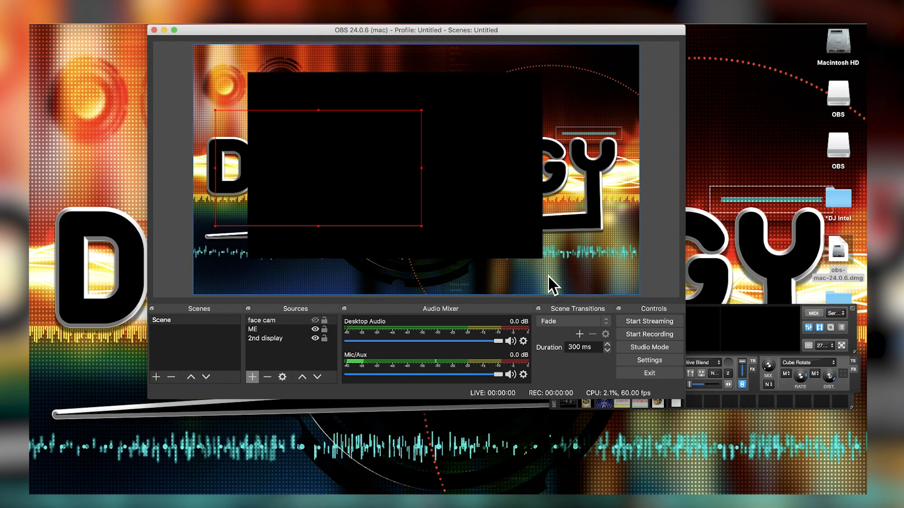
left_click(309, 494)
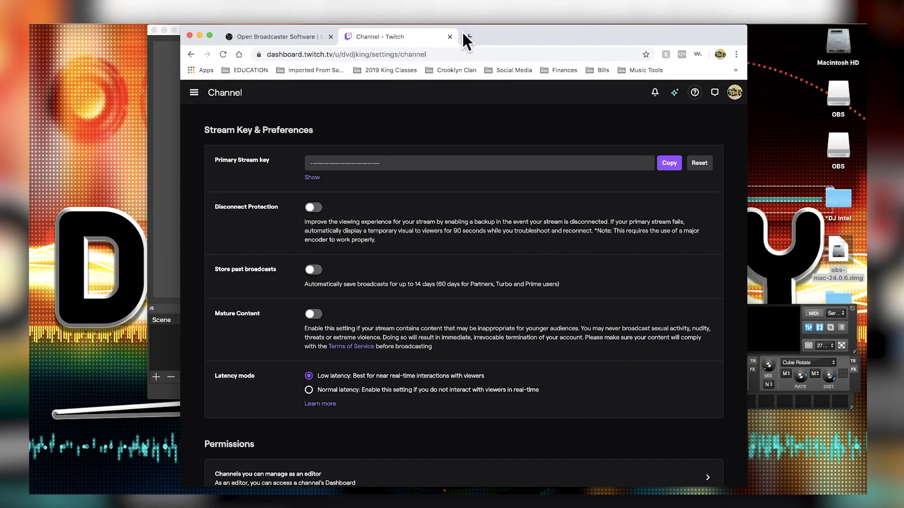
Open YouTube in a new tab and expand the video description to reveal its links
left_click(466, 36)
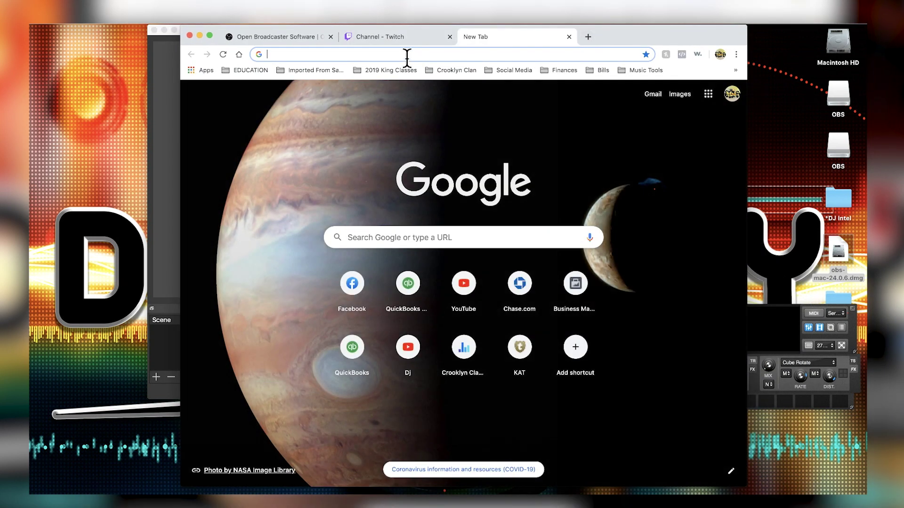
type("you")
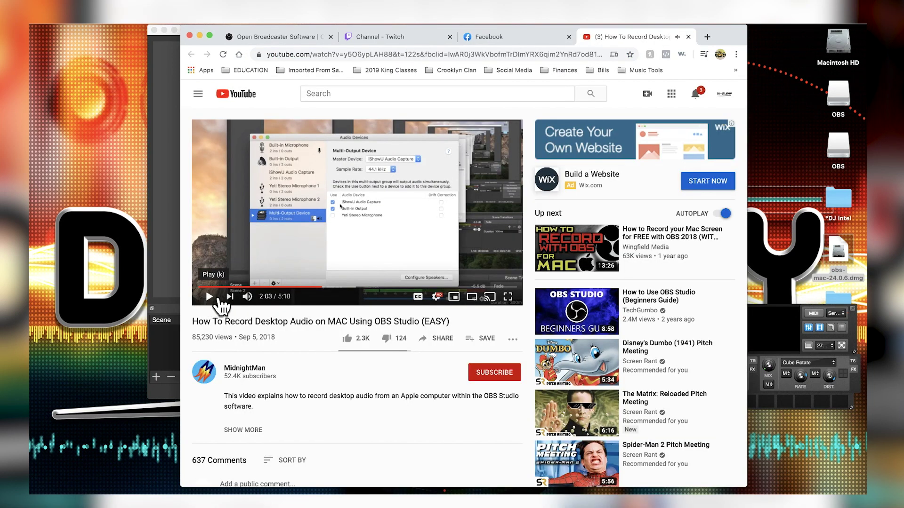
scroll(349, 346, "down", 2)
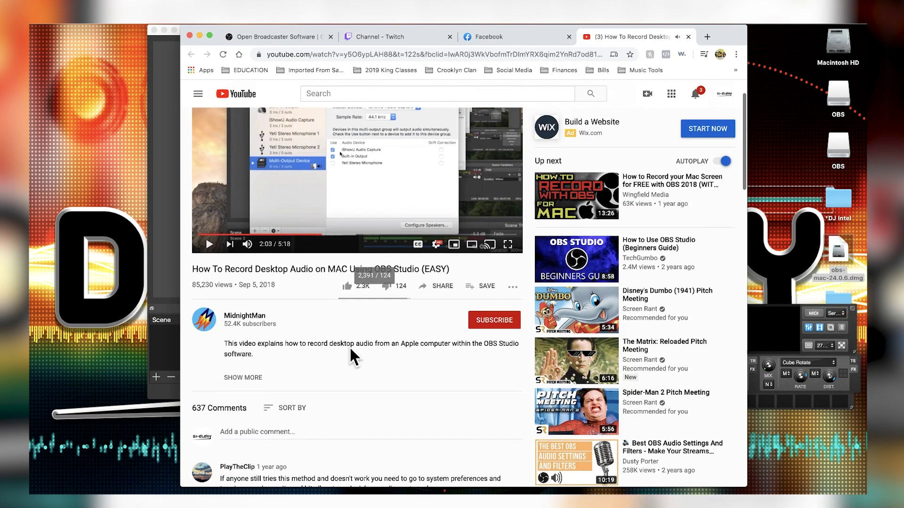
scroll(338, 255, "down", 3)
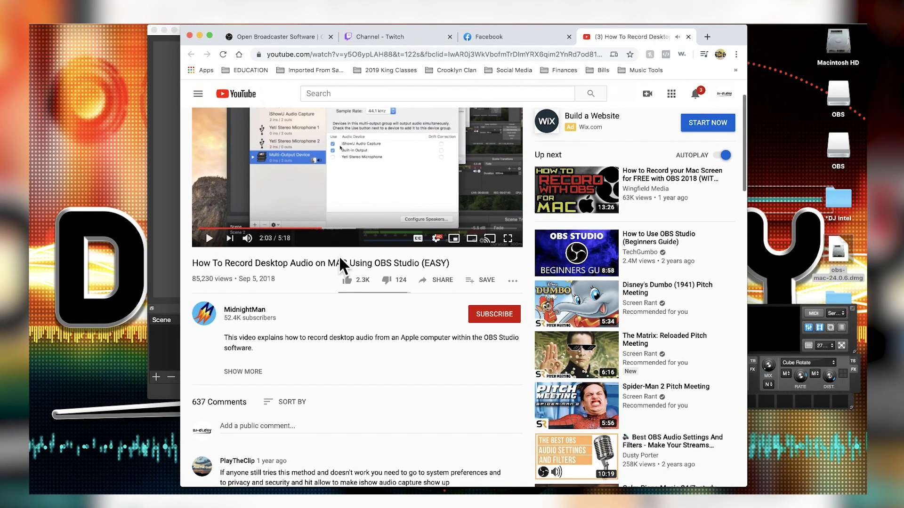
scroll(318, 267, "down", 1)
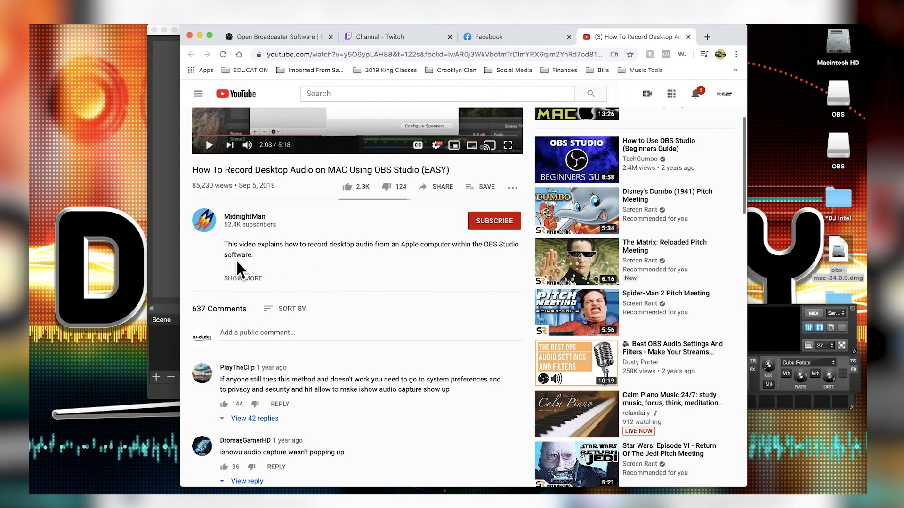
left_click(234, 278)
scroll(386, 286, "down", 1)
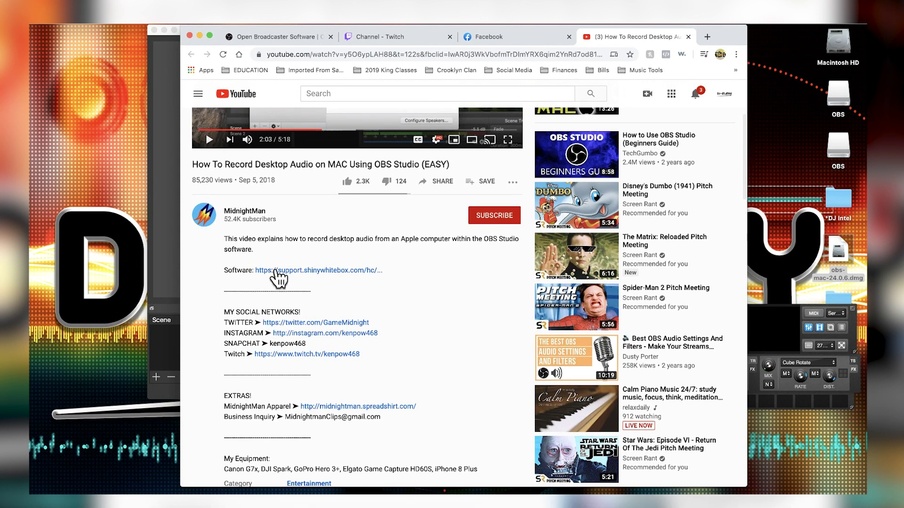
Download the iShowU Audio Capture installer from its support article and keep the file
left_click(309, 271)
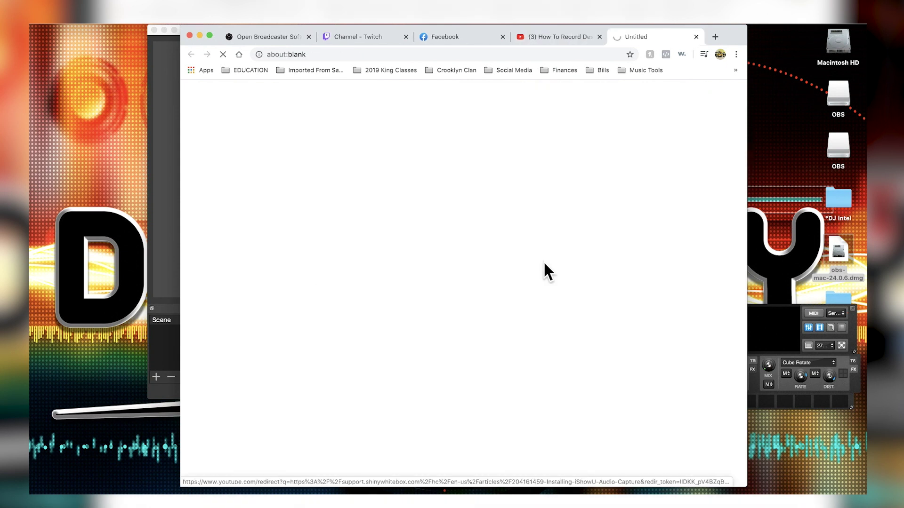
scroll(301, 188, "down", 3)
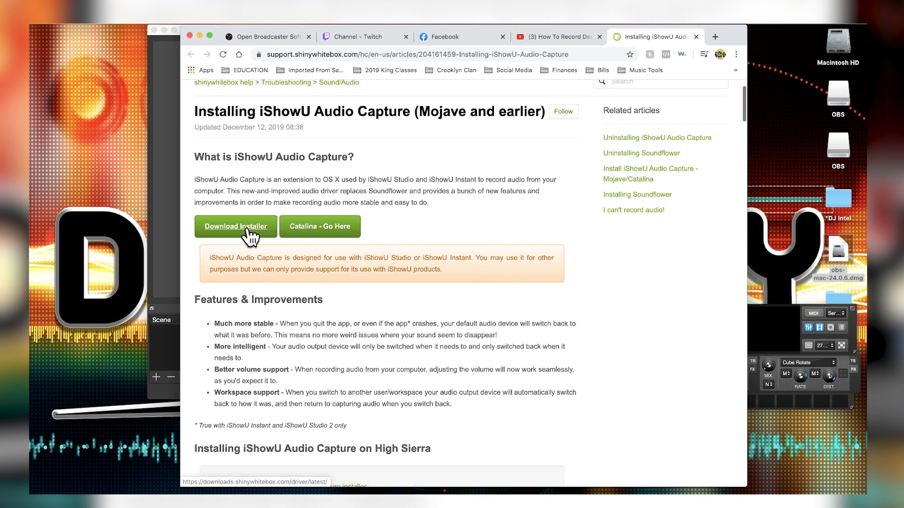
left_click(245, 226)
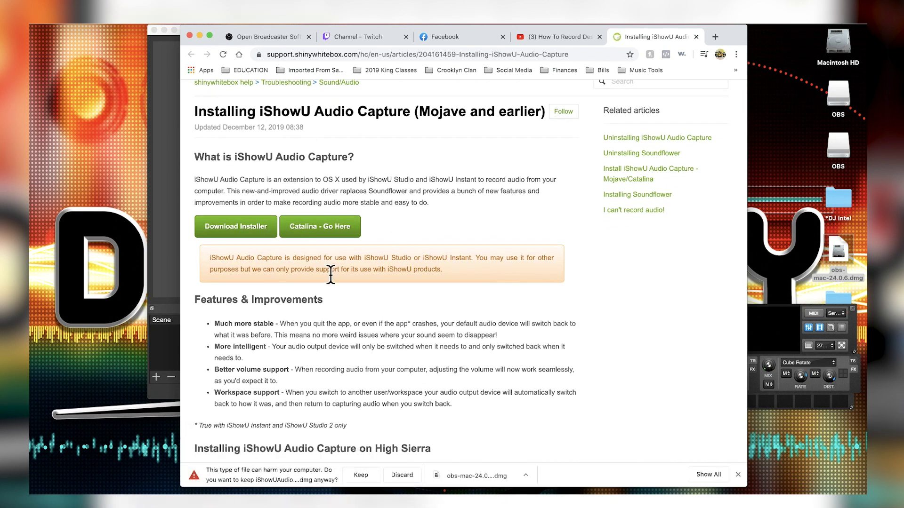
left_click(361, 475)
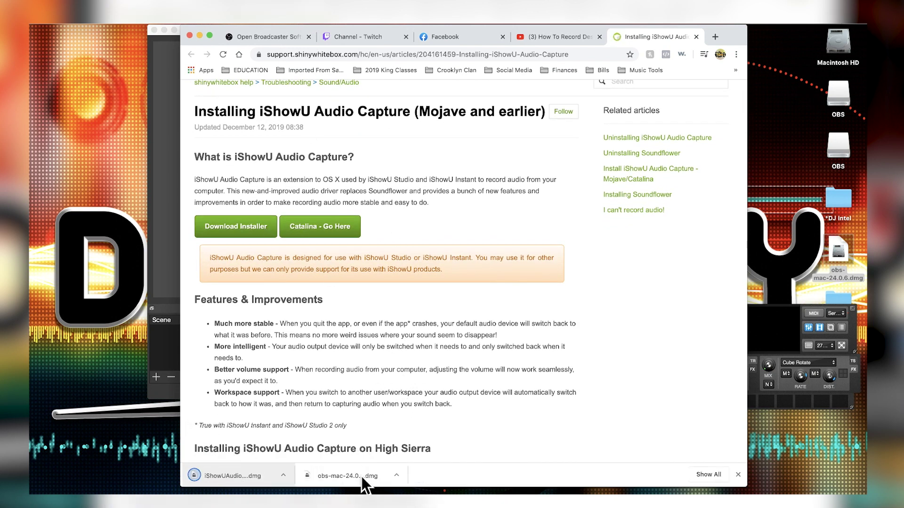
left_click(199, 36)
Move iShowUAudioCapture-1.0.4.dmg from Downloads to the desktop and mount it
left_click(773, 492)
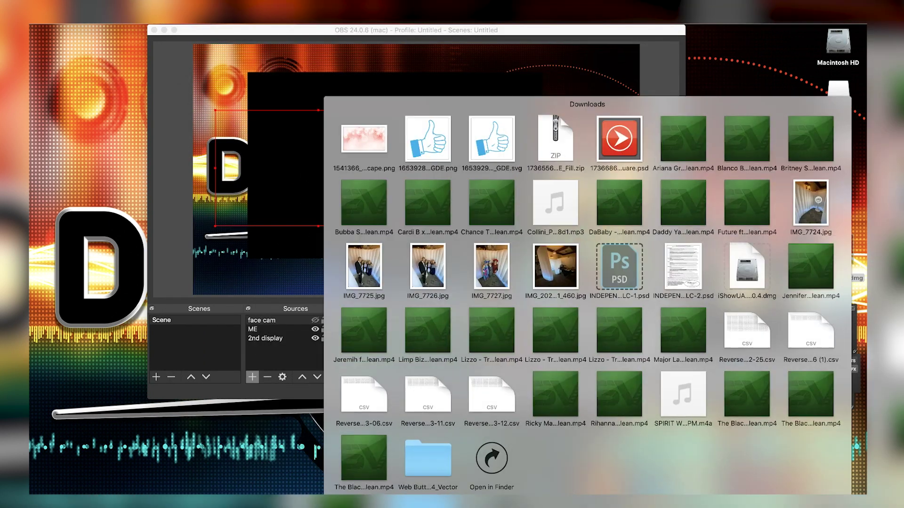
left_click(490, 450)
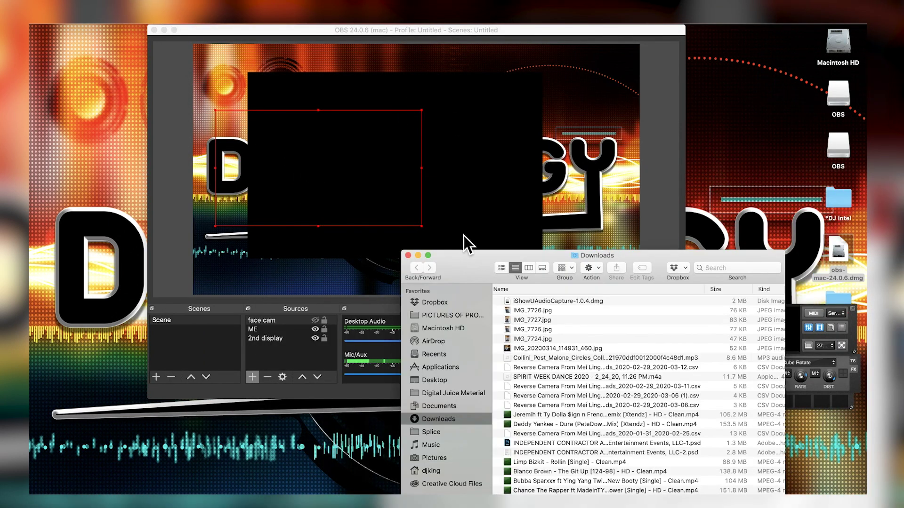
left_click(581, 301)
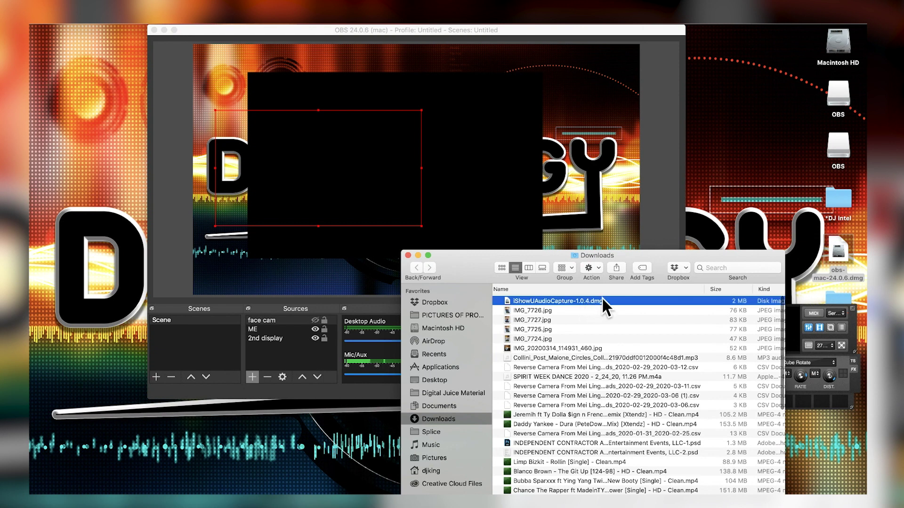
left_click_drag(602, 298, 725, 159)
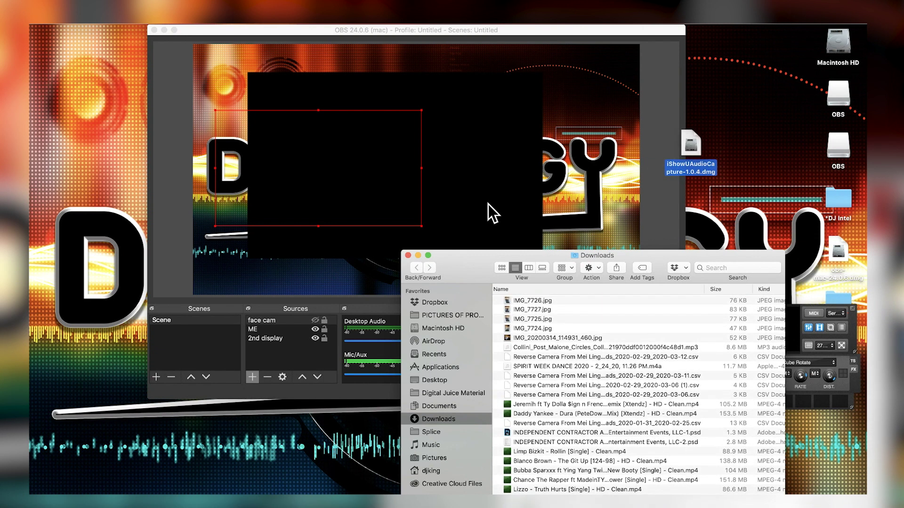
left_click(408, 255)
mouse_move(838, 255)
left_mouse_down()
mouse_move(799, 233)
mouse_move(837, 237)
left_mouse_up()
double_click(836, 242)
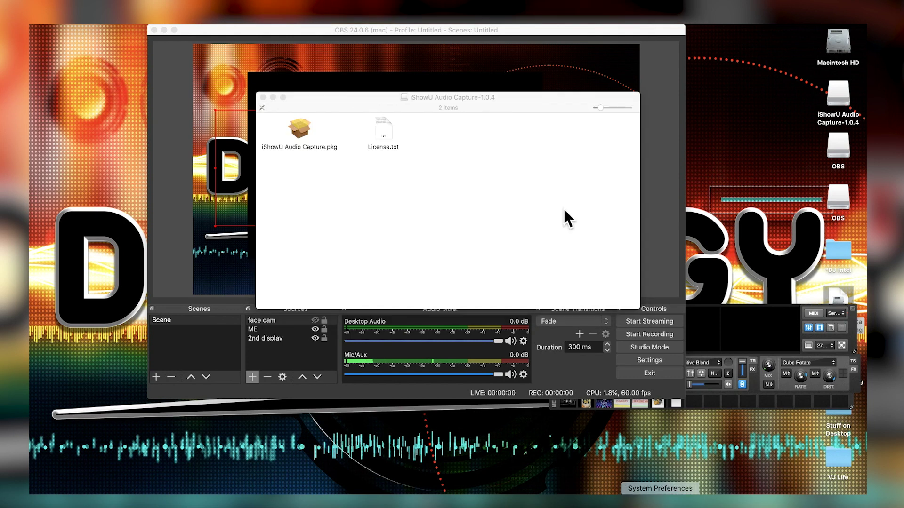
Run the iShowU Audio Capture.pkg installer and start the standard install on Macintosh HD
left_click(659, 502)
left_click(303, 99)
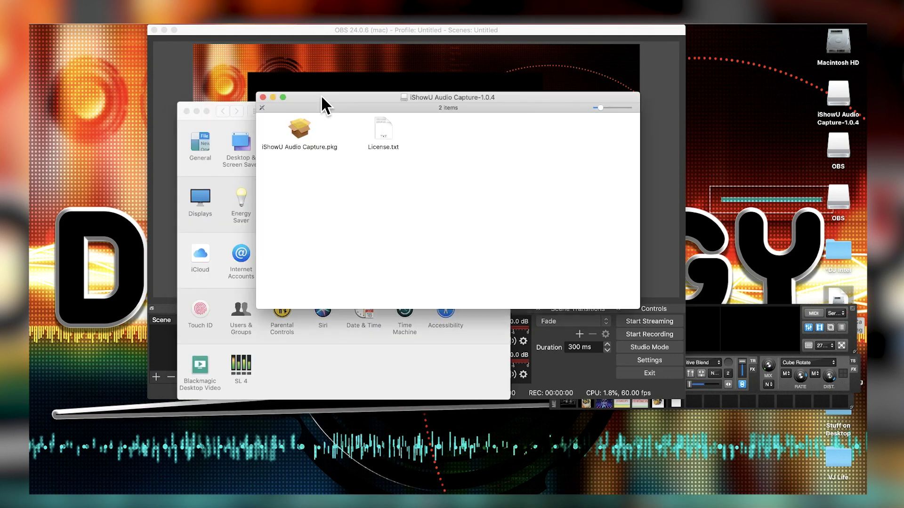
left_click(300, 125)
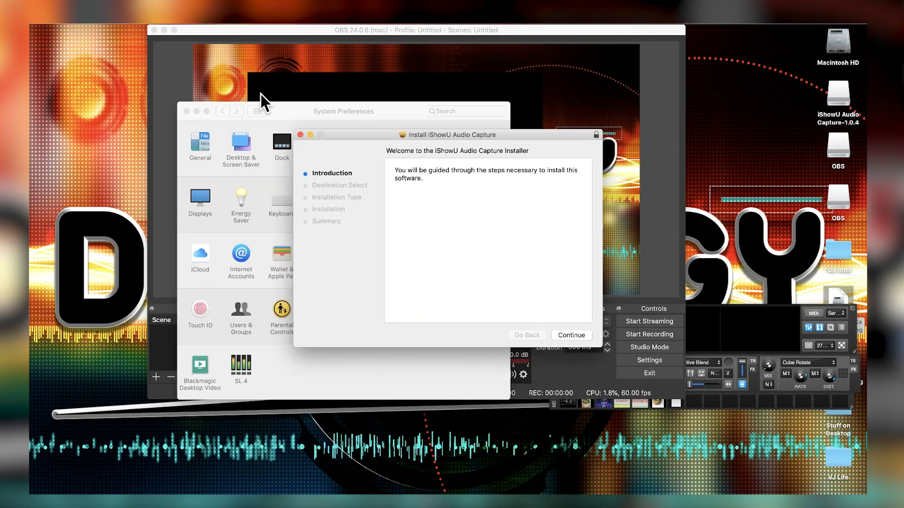
left_click(571, 337)
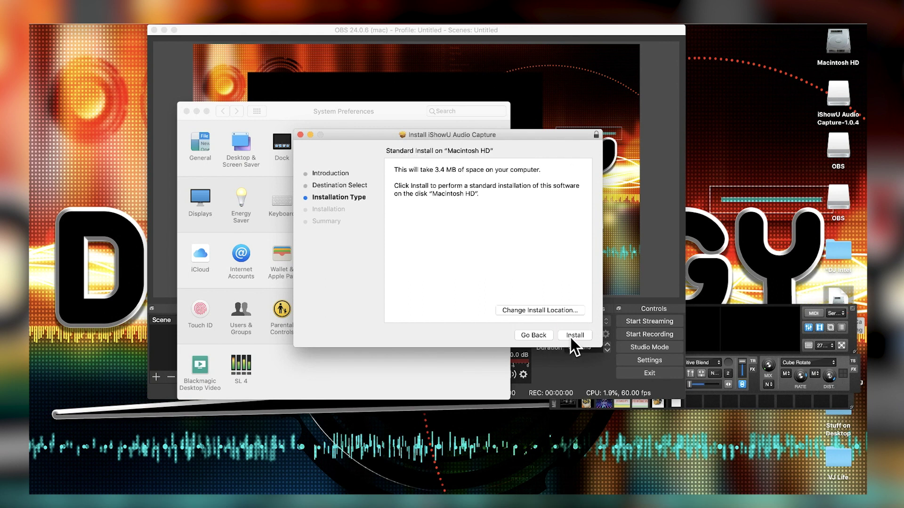
left_click(574, 335)
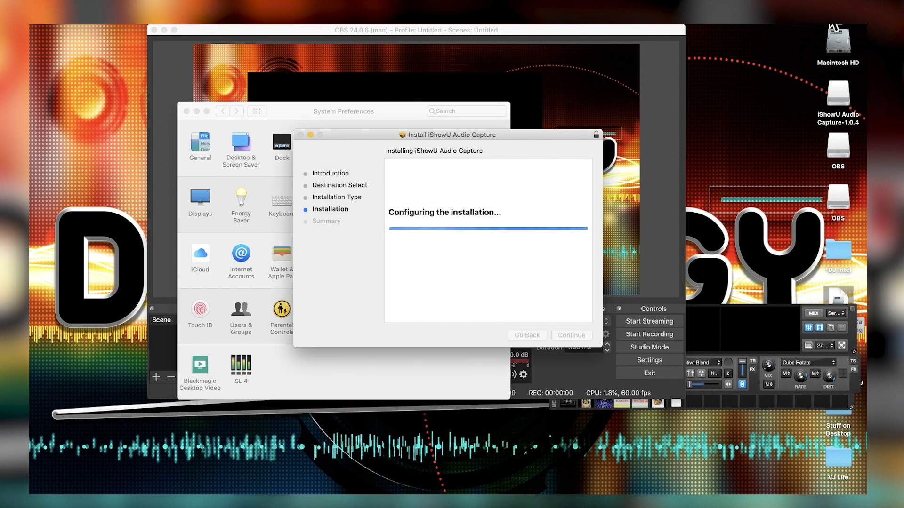
Launch Audio MIDI Setup through a Spotlight search for 'midi'
key("super+space")
type("midi")
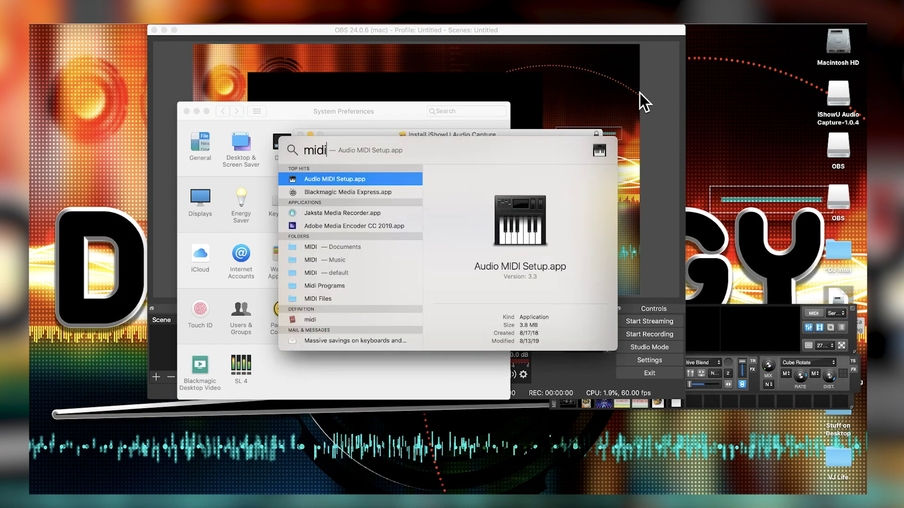
left_click(353, 181)
double_click(353, 180)
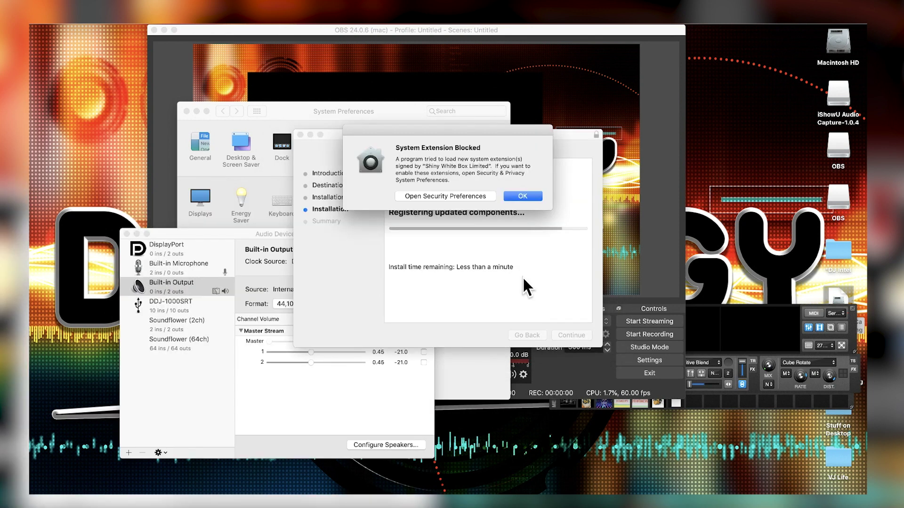
Unlock Security & Privacy with the account password and allow the Shiny White Box extension
left_click(454, 196)
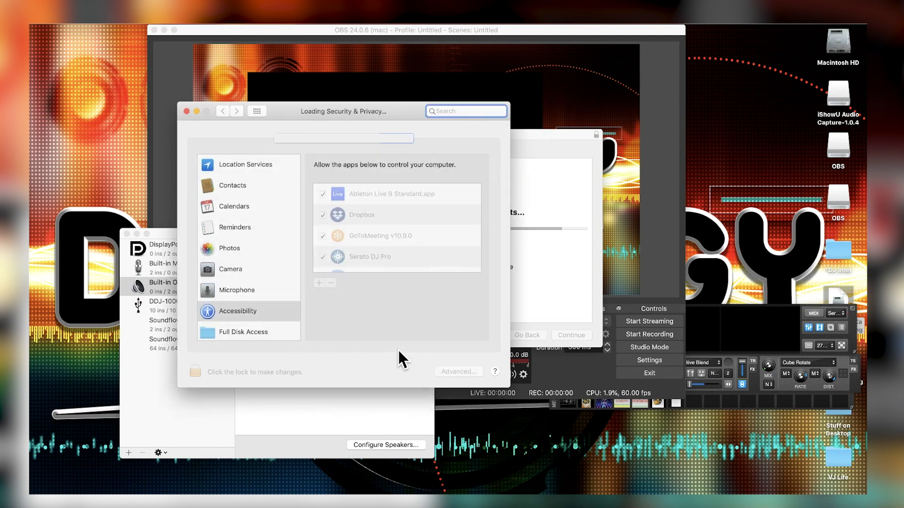
left_click(194, 372)
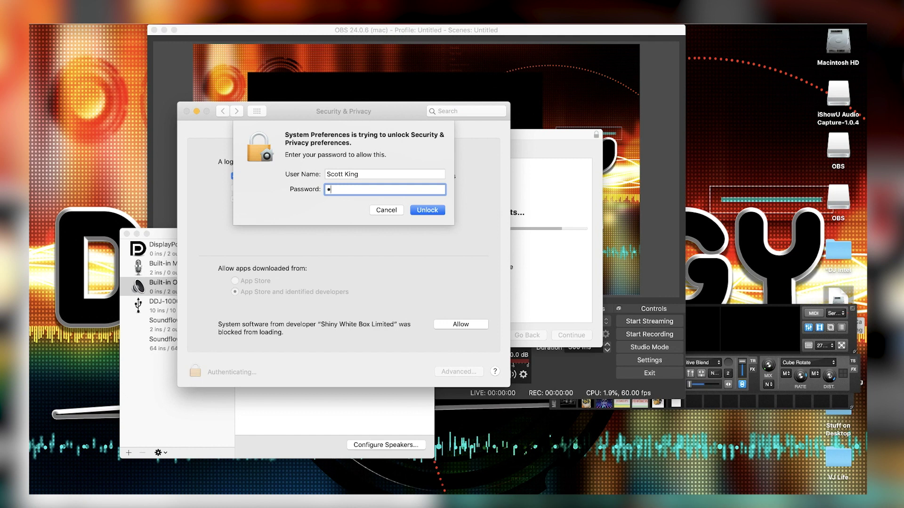
key("Return")
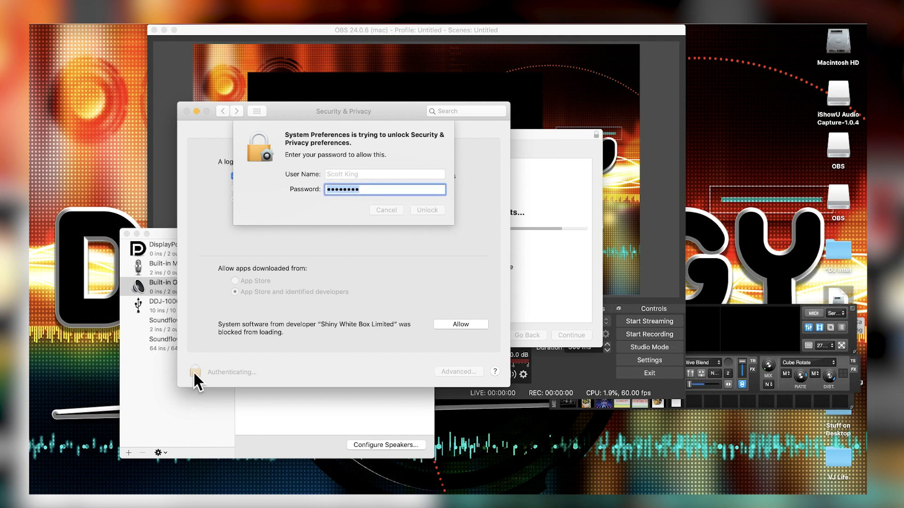
left_click(461, 324)
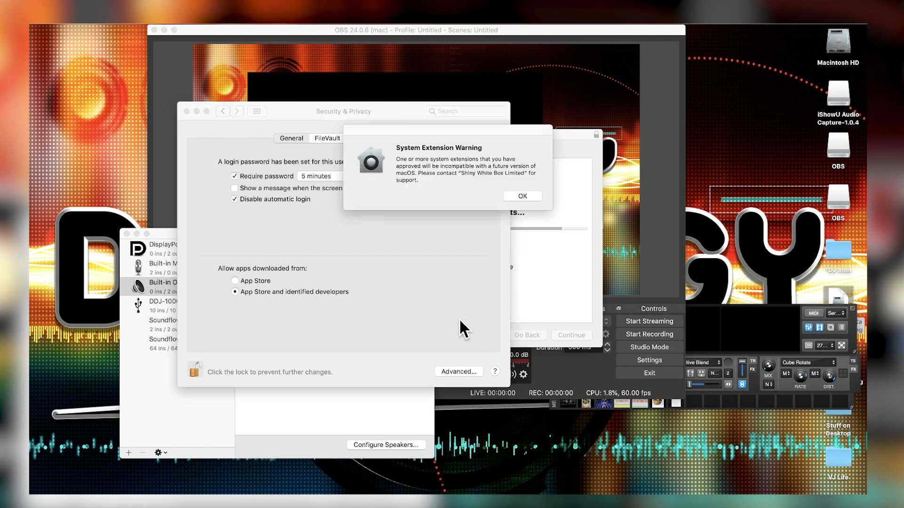
left_click(526, 193)
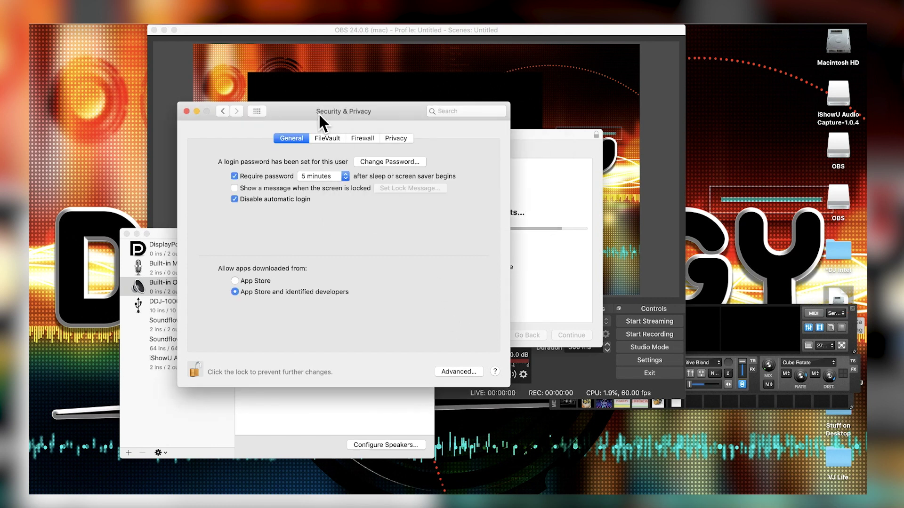
left_click_drag(295, 111, 236, 126)
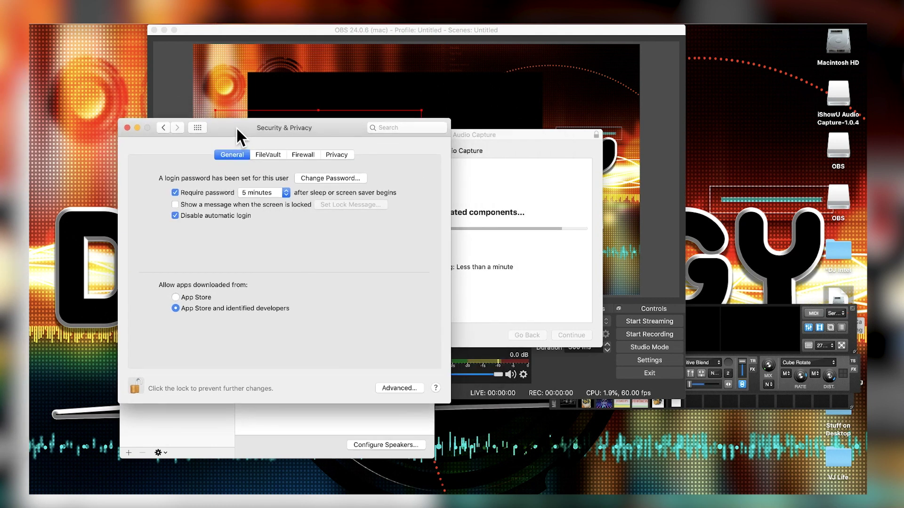
left_click(127, 127)
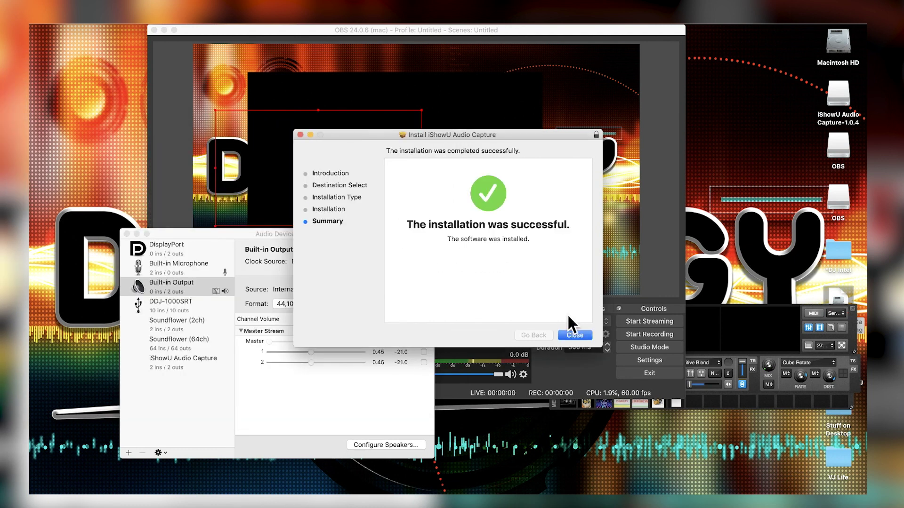
Close the installer and the Audio Devices window, then bring the MixEmergency panel forward
left_click(573, 335)
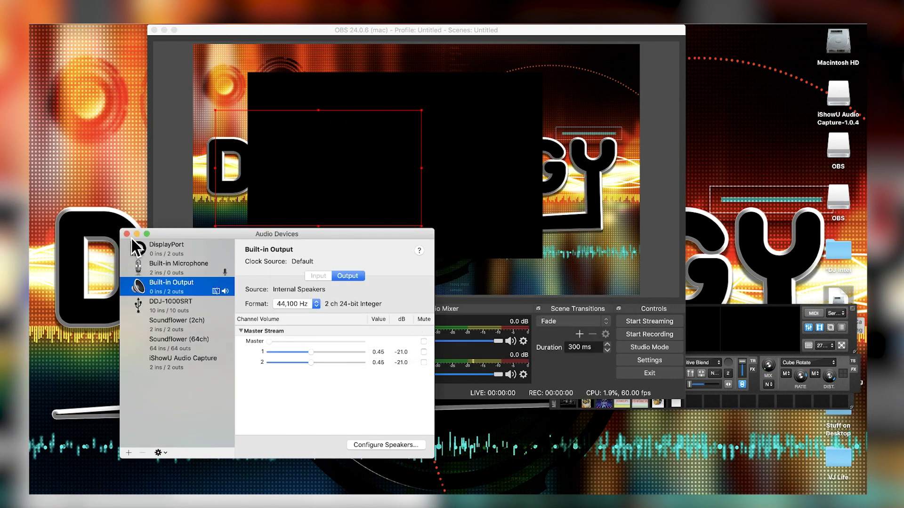
left_click_drag(172, 230, 154, 203)
left_click(103, 213)
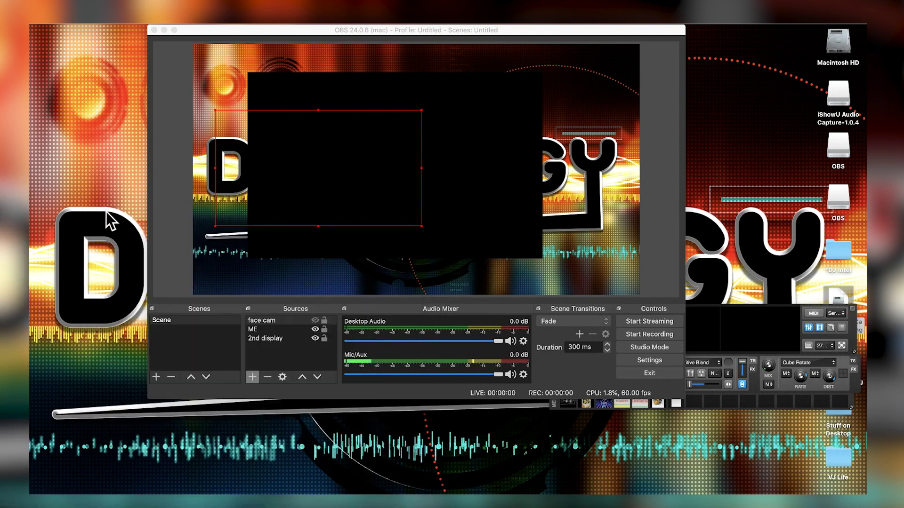
mouse_move(263, 34)
left_mouse_down()
mouse_move(270, 34)
mouse_move(261, 33)
left_mouse_up()
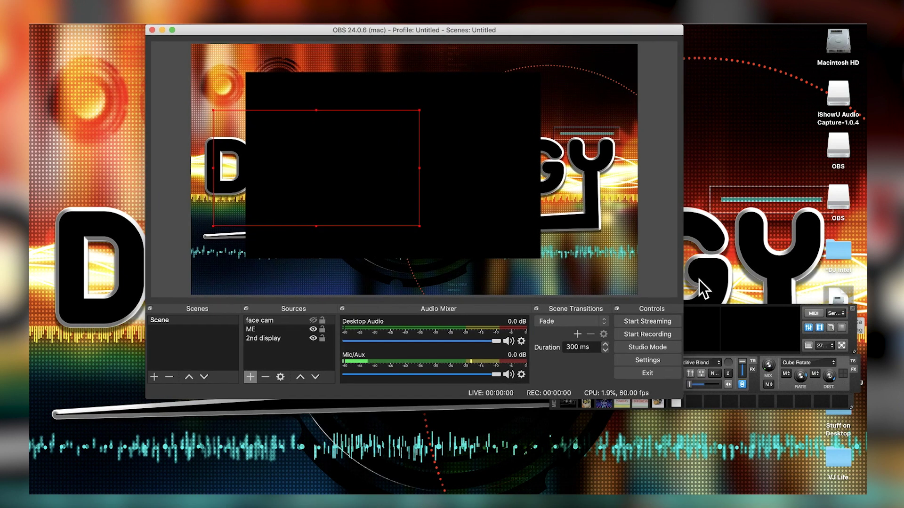
left_click(725, 347)
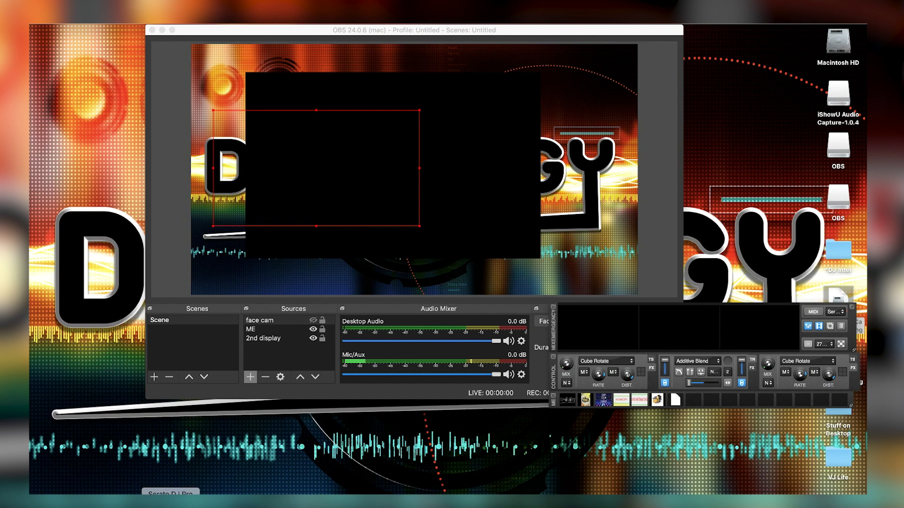
Confirm Sound output is Scarlett 6i6 USB, then show the iTunes library in Serato DJ Pro
left_click(170, 493)
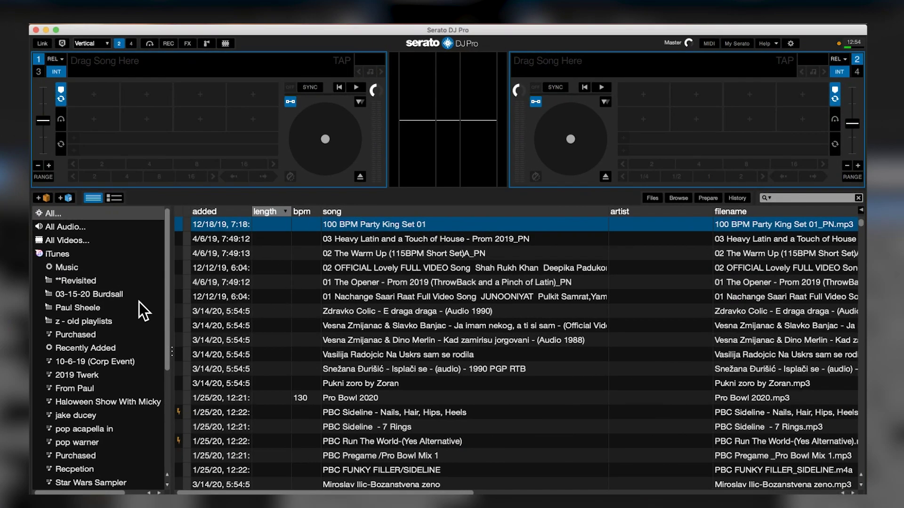
left_click(94, 252)
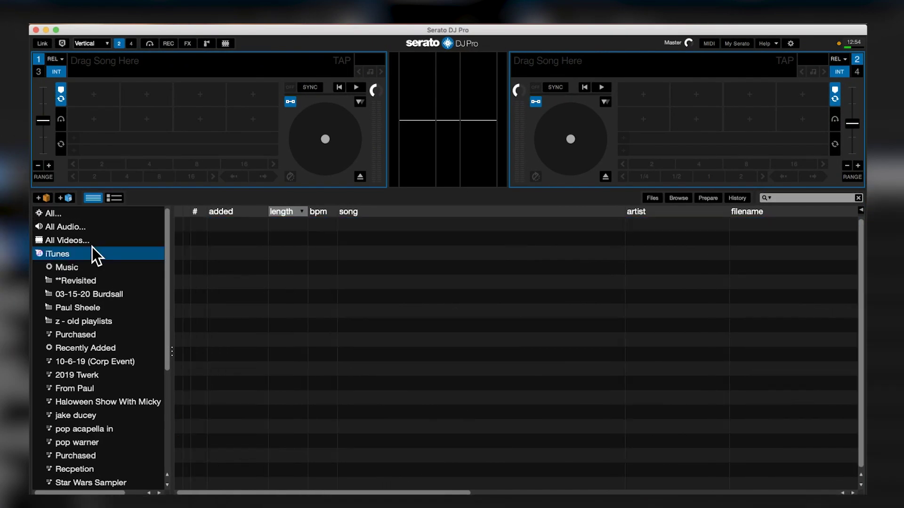
Search 'q bert', load Q Bert Battle Record onto deck 1 and play it
left_click(838, 199)
type("q bert")
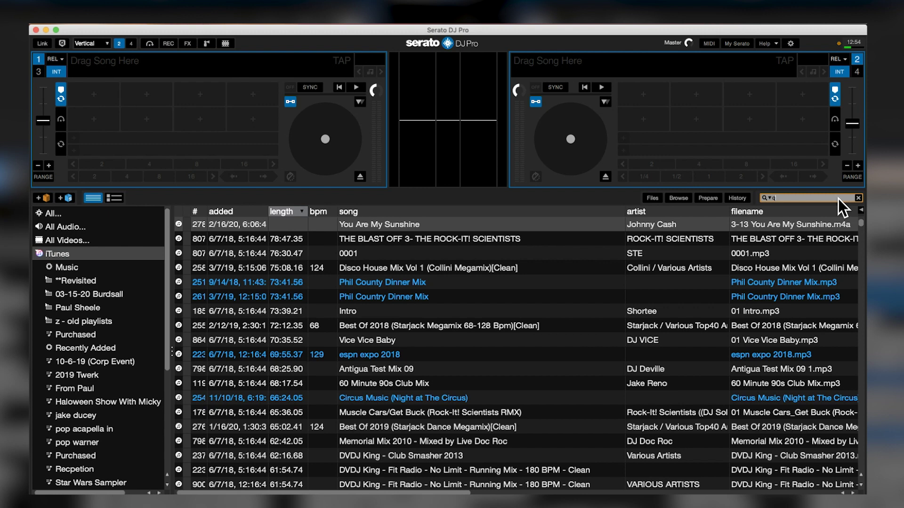
left_click(583, 364)
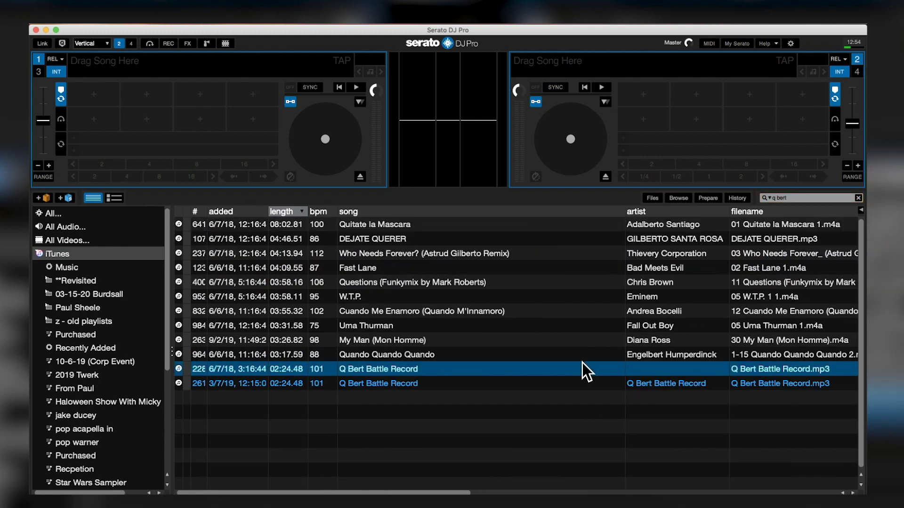
key("shift+Left")
key("w")
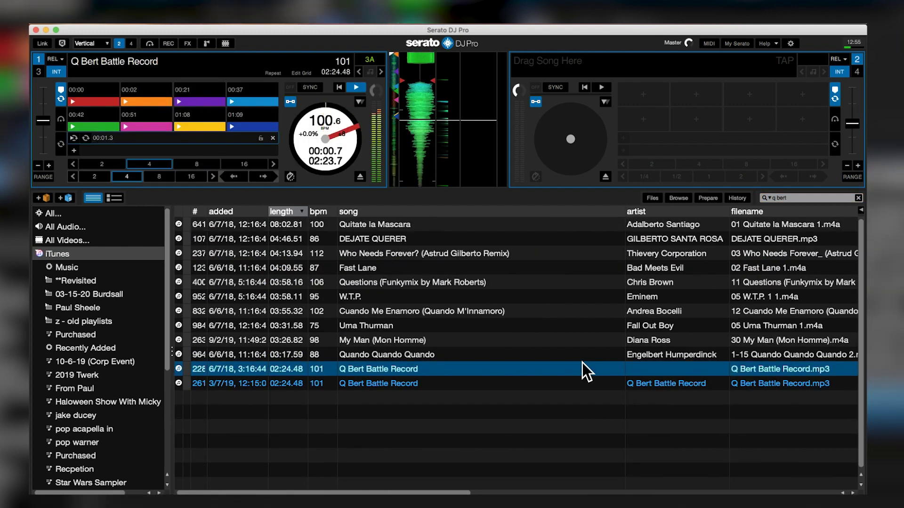
key("super+Tab")
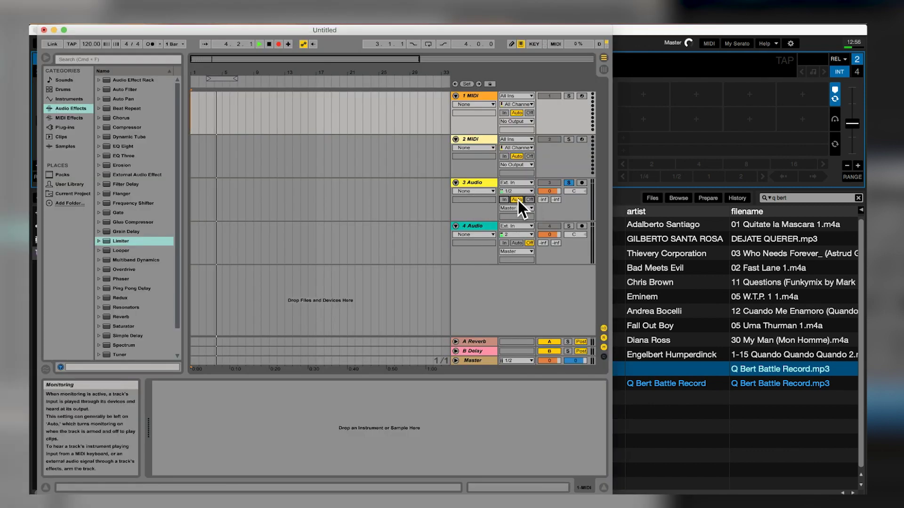
Delete both MIDI tracks, arm audio track 1 for recording, and stop playback
left_click(475, 97)
key("Delete")
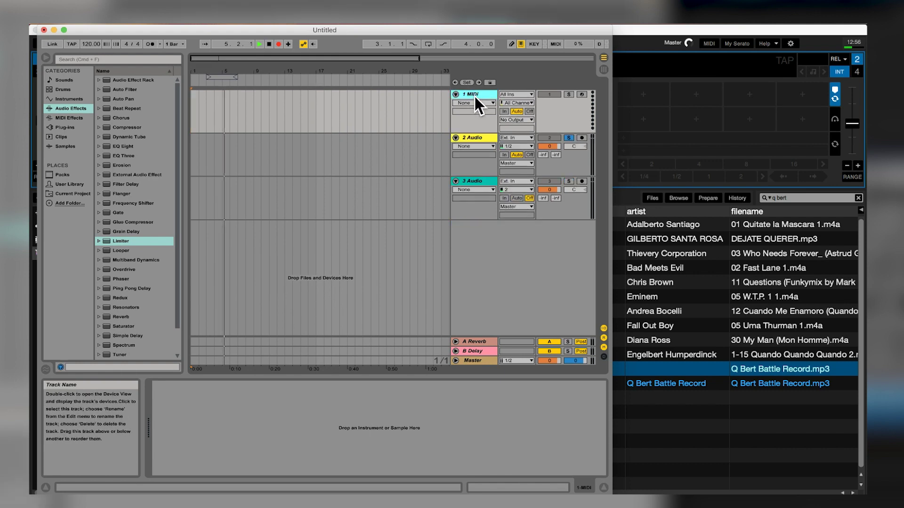
key("Delete")
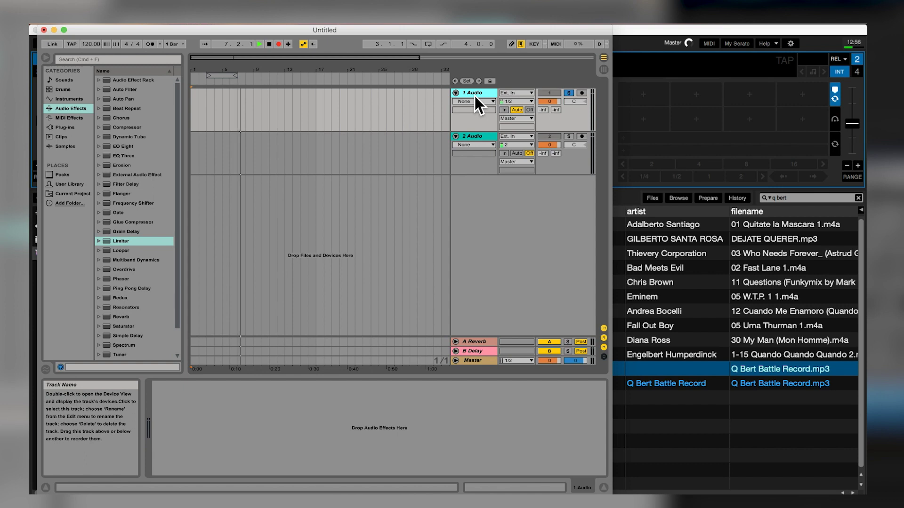
left_click(582, 93)
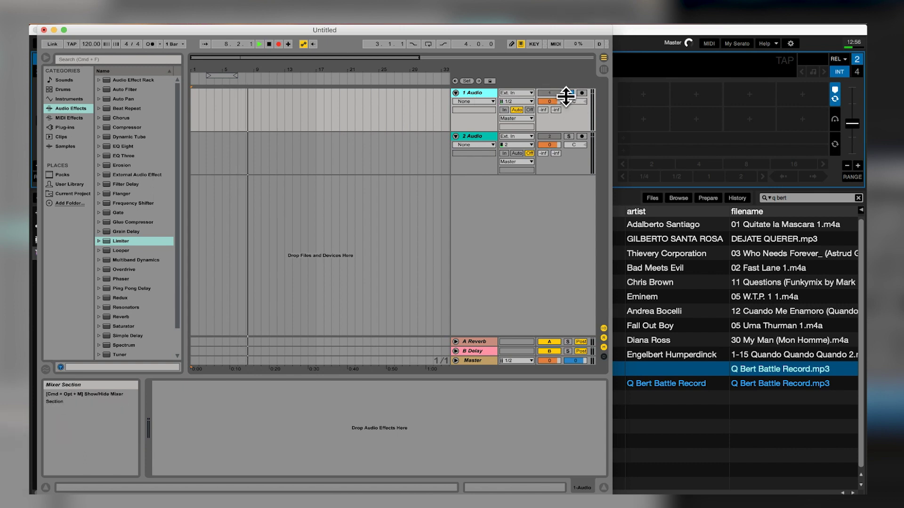
key("space")
left_click_drag(300, 108, 182, 123)
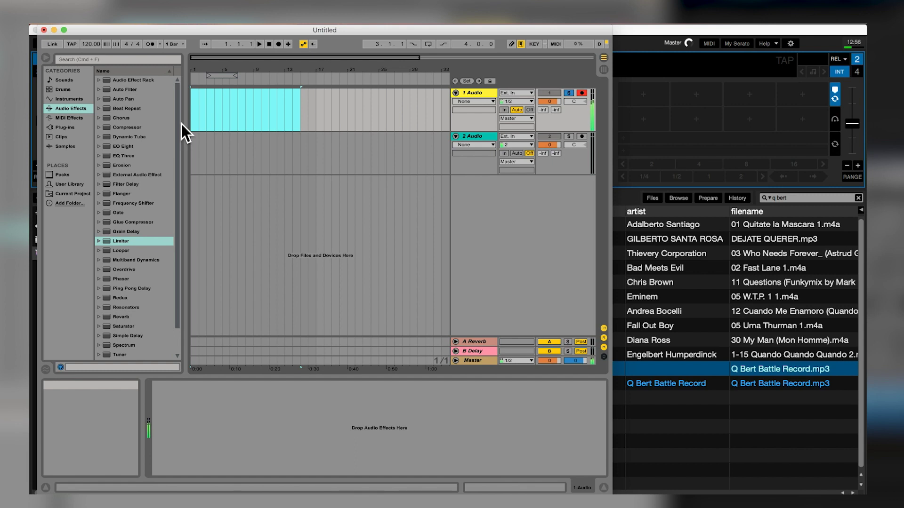
Create a Multi-Output Device with Built-in Output and iShowU Audio Capture, iShowU as master
left_click(54, 30)
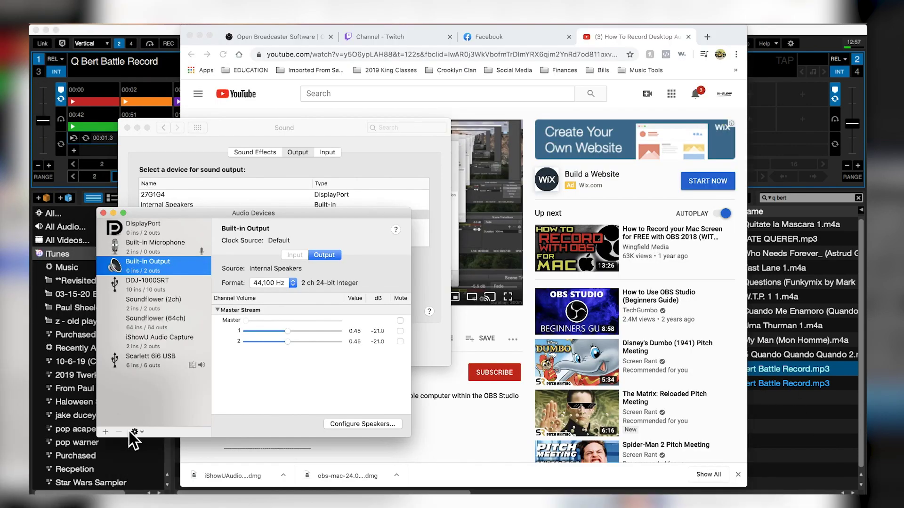
left_click(106, 429)
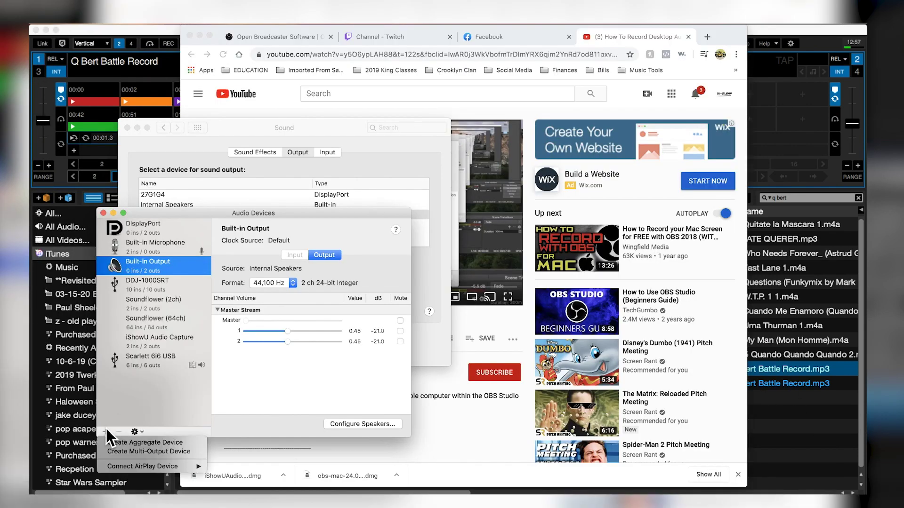
left_click(171, 453)
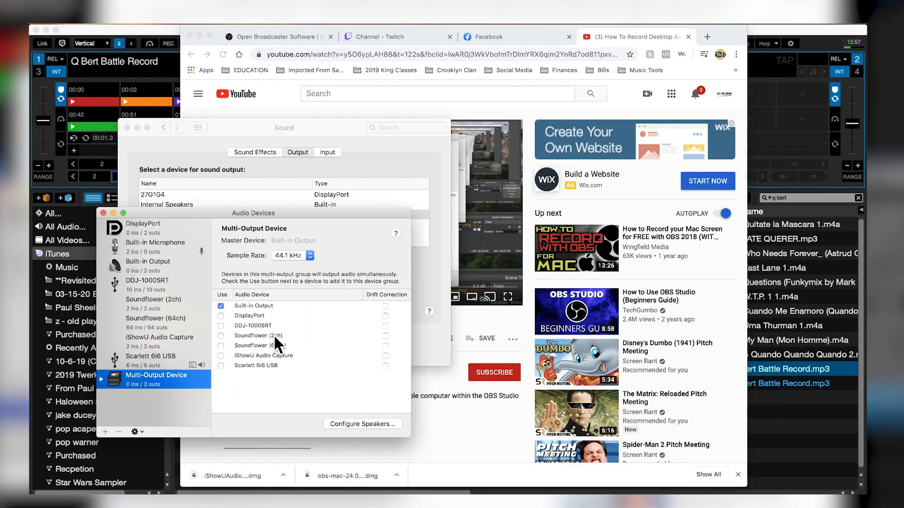
left_click(221, 355)
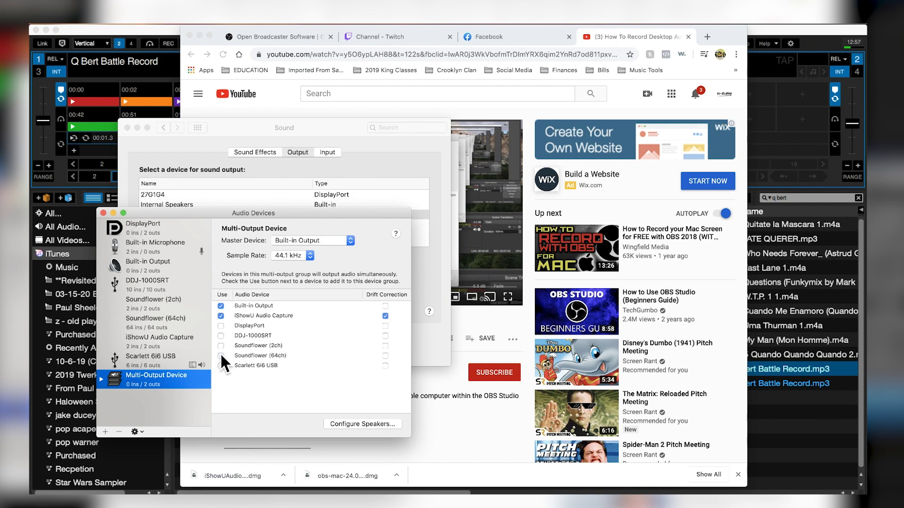
left_click(350, 240)
left_click(343, 250)
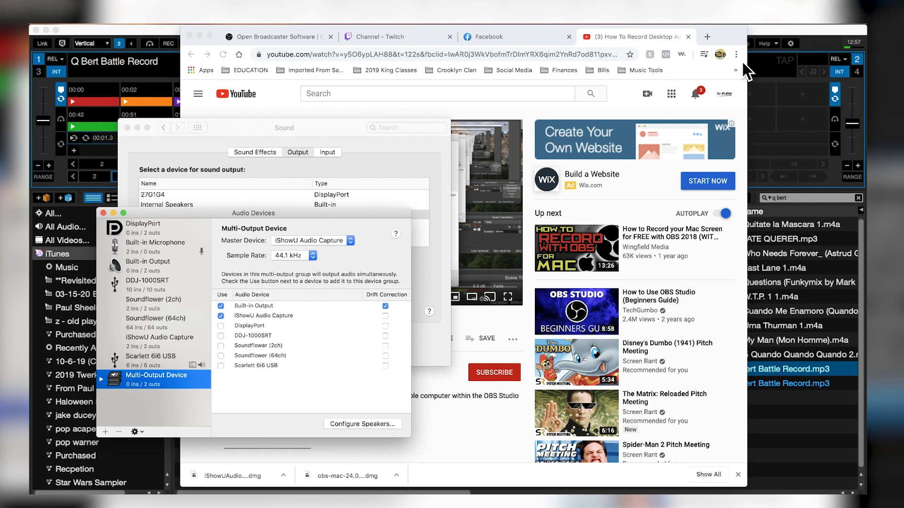
left_click(760, 28)
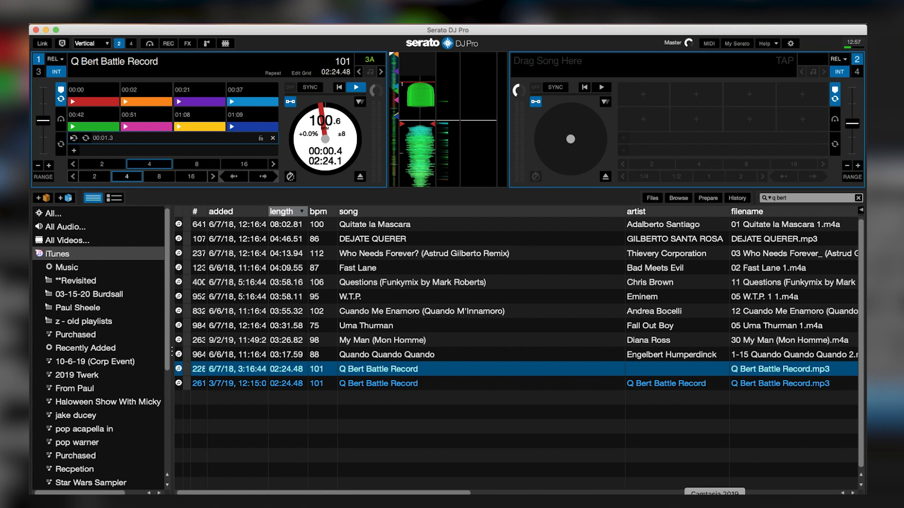
Add an Audio Input Capture source named 'ishowu' using the iShowU Audio Capture device
left_click(693, 503)
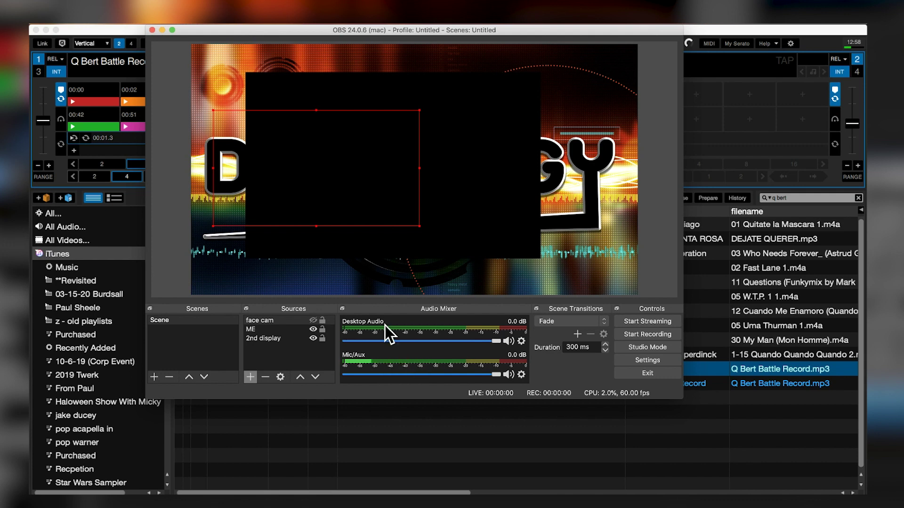
left_click(250, 376)
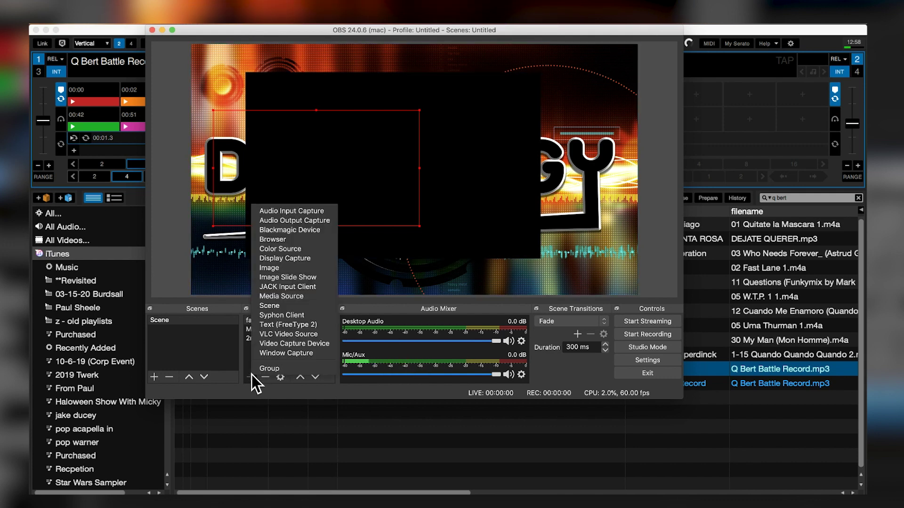
left_click(278, 210)
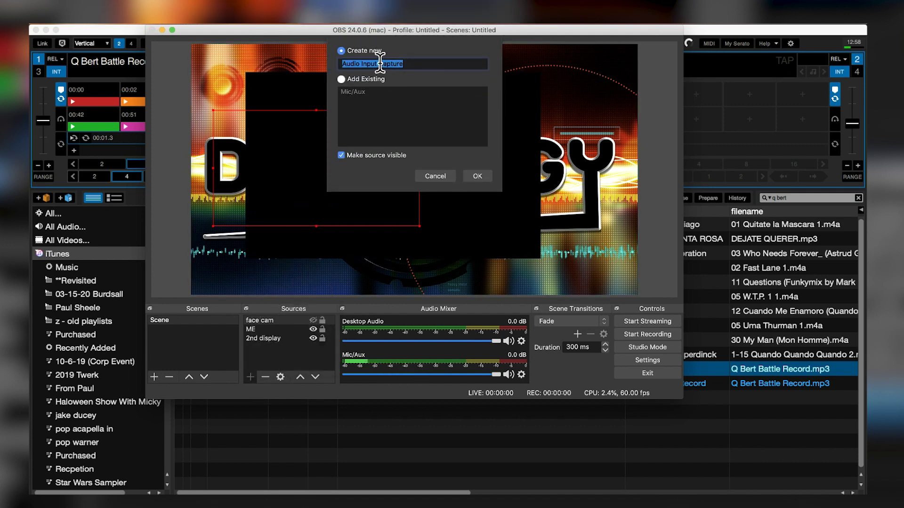
type("ishowu")
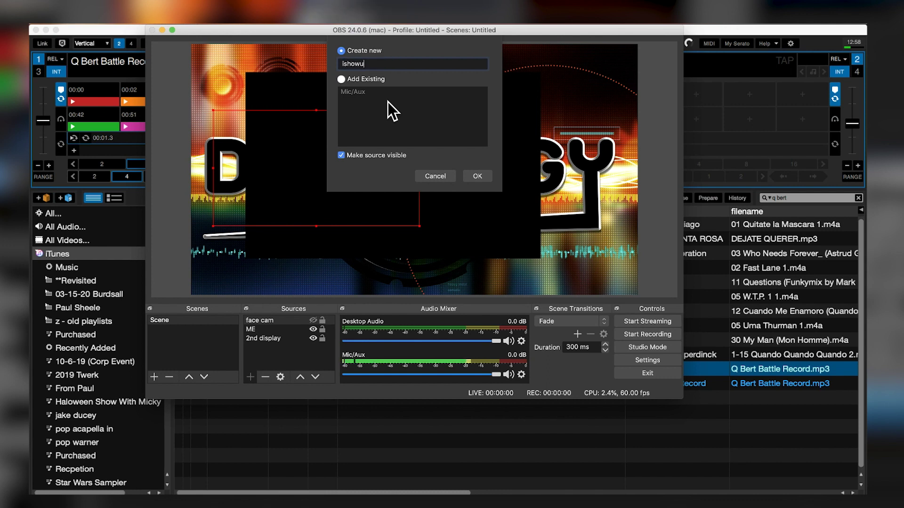
key("Return")
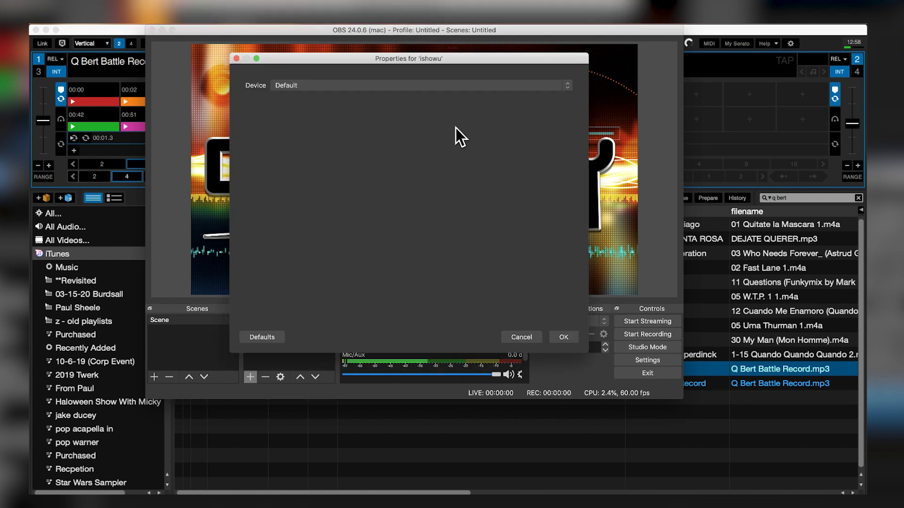
left_click(431, 86)
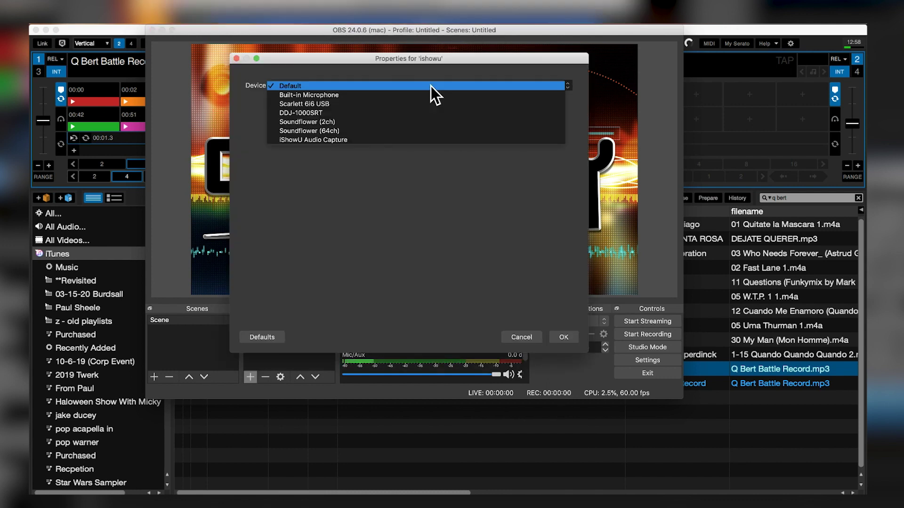
left_click(395, 137)
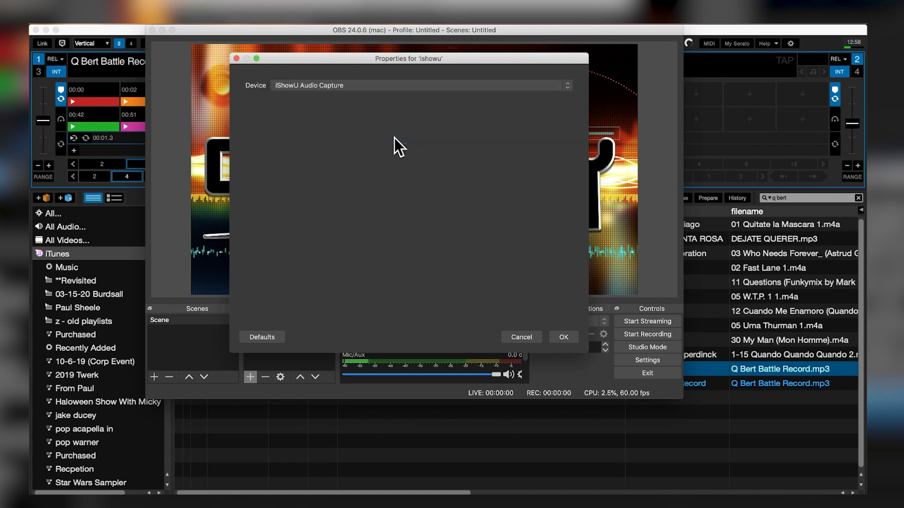
left_click(564, 337)
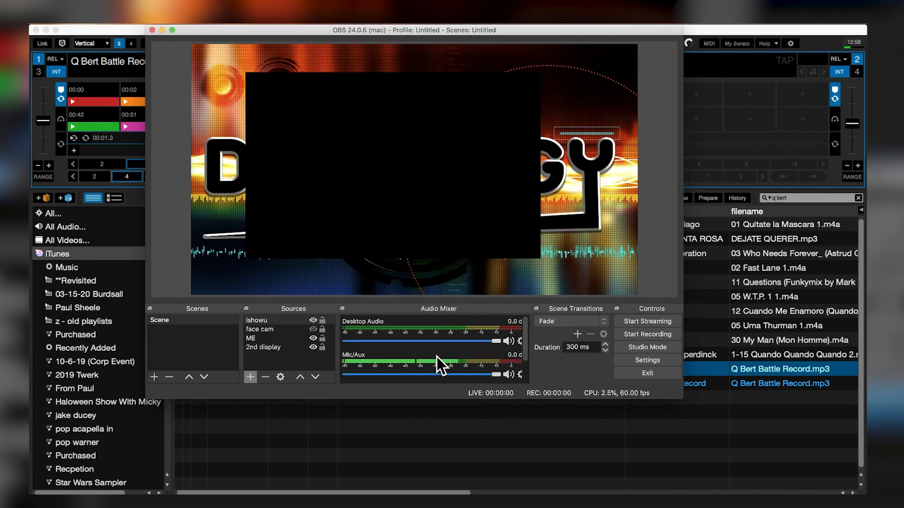
Pull the Mic/Aux fader fully down and fine-tune the ishowu volume level
left_click_drag(496, 374, 346, 371)
scroll(457, 340, "down", 2)
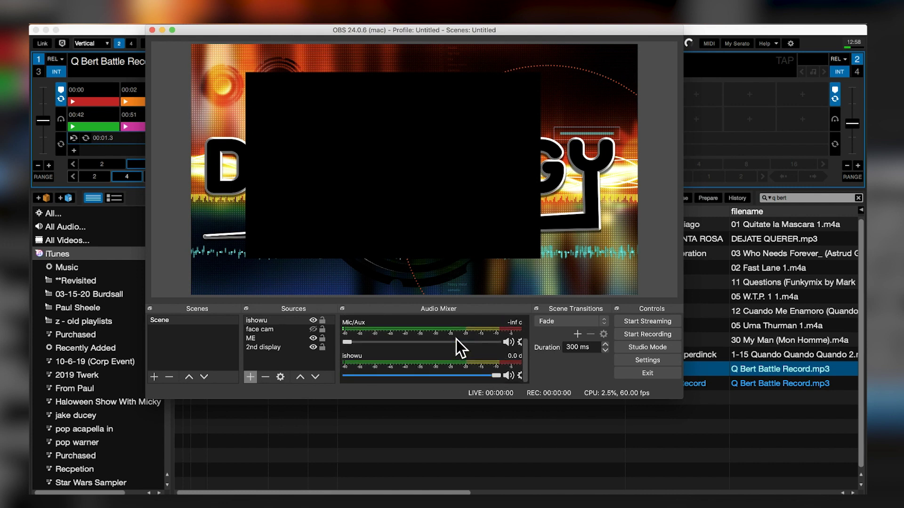
right_click(503, 380)
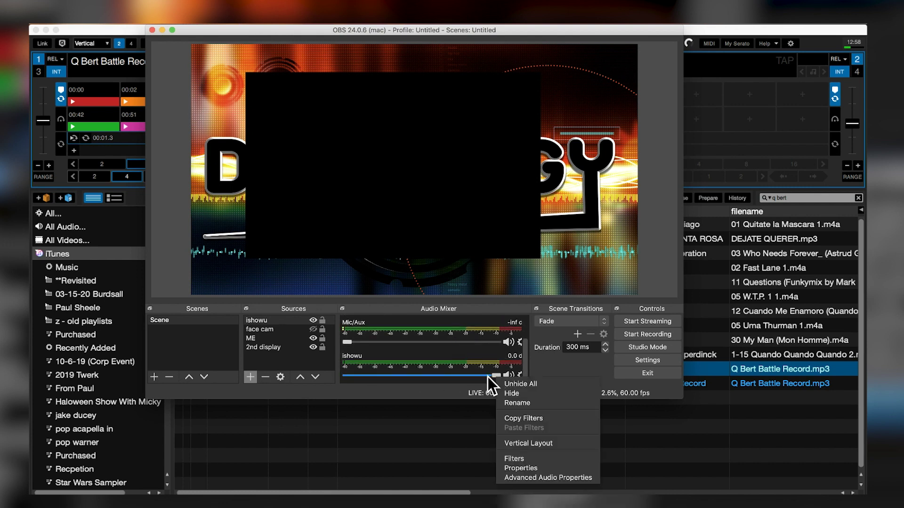
left_click(419, 379)
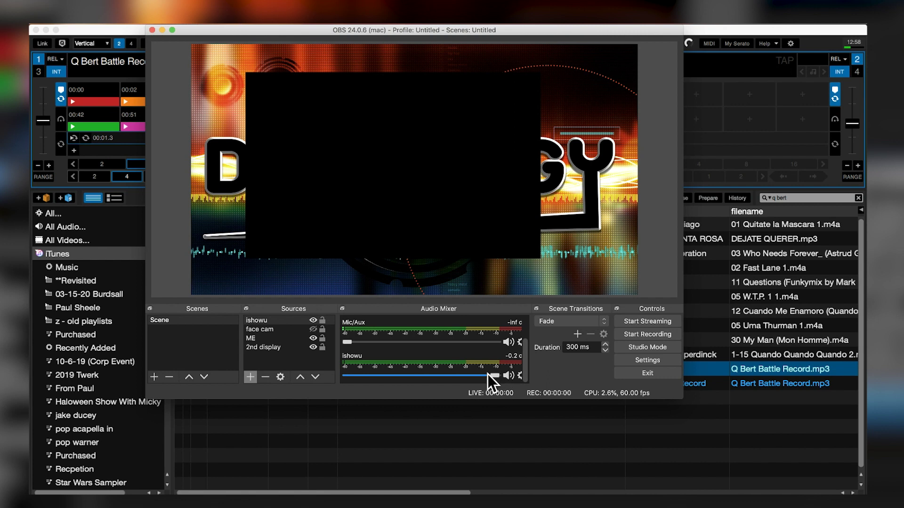
mouse_move(487, 374)
left_mouse_down()
mouse_move(417, 374)
mouse_move(473, 375)
left_mouse_up()
Add a 'desktop' Audio Input Capture source on Scarlett 6i6 USB and turn its fader to silent
left_click(250, 377)
left_click(284, 213)
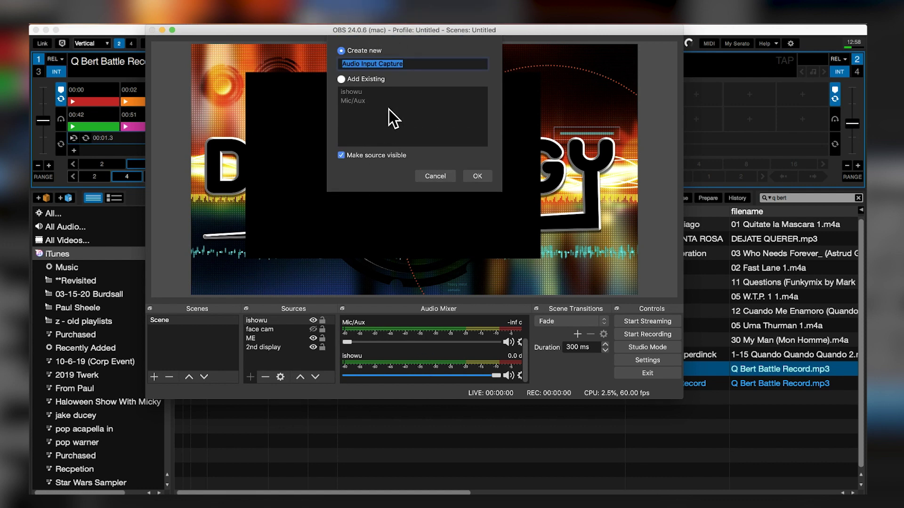
key("BackSpace")
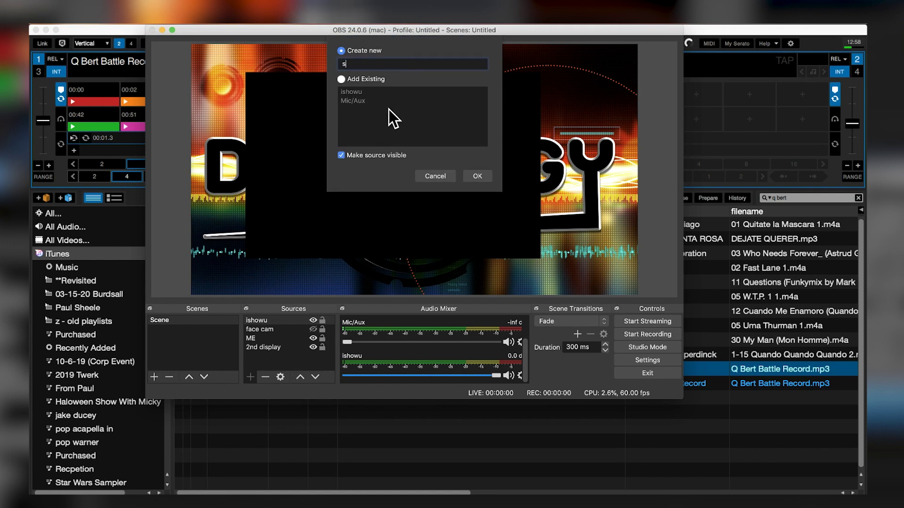
type("desktop")
left_click(484, 177)
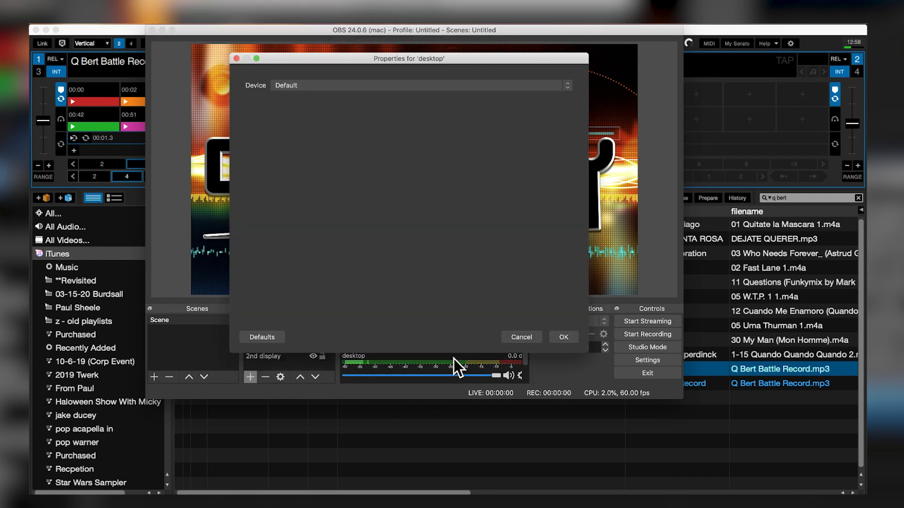
left_click(377, 86)
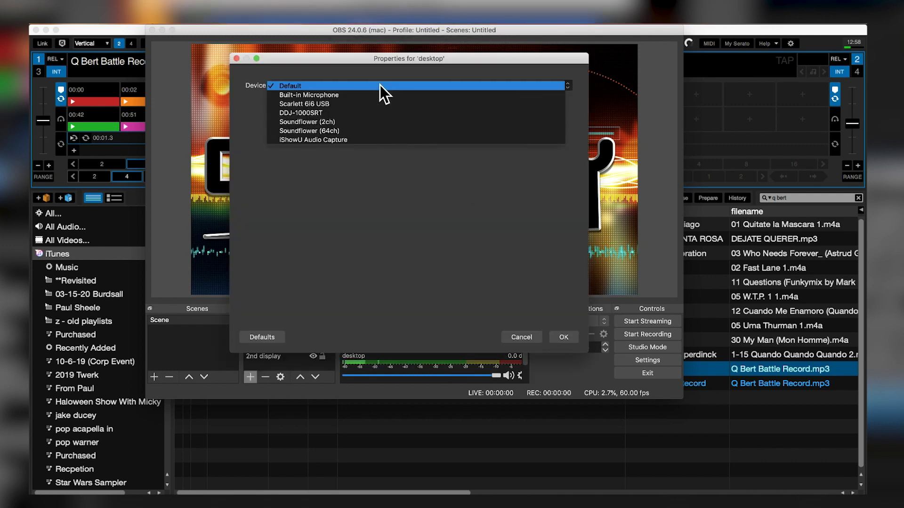
left_click(350, 105)
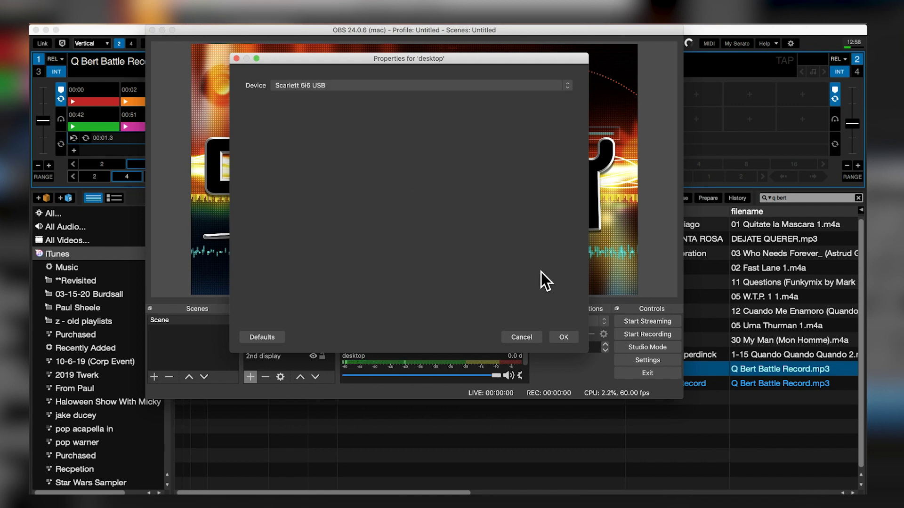
left_click(566, 337)
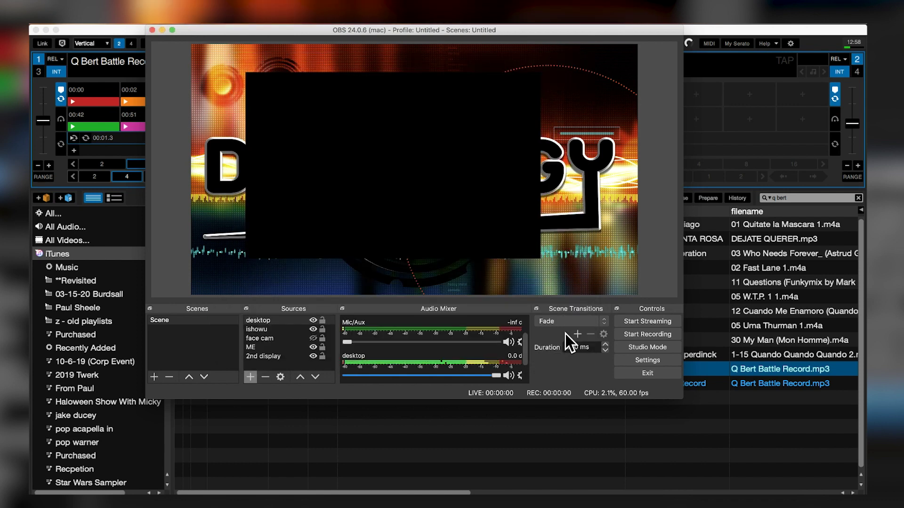
left_click_drag(496, 375, 470, 370)
Filter Serato's library to All Videos, unload deck 1 and browse down the video list
left_click(320, 425)
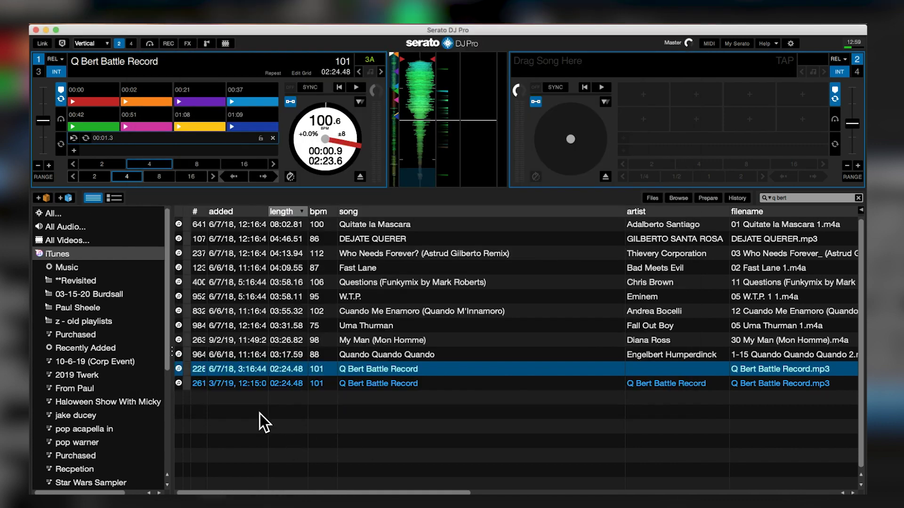
left_click(101, 243)
left_click(409, 324)
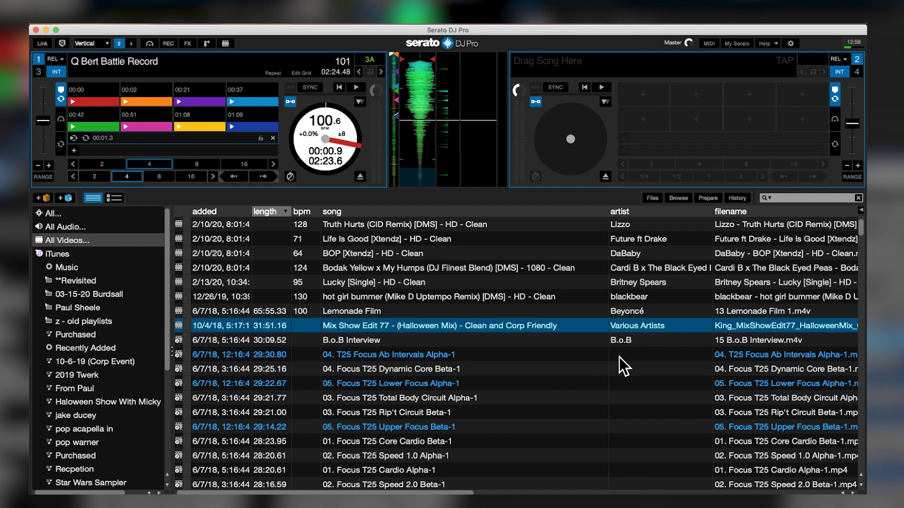
key("alt+shift+Left")
key("Down")
key("Down")
scroll(619, 358, "down", 15)
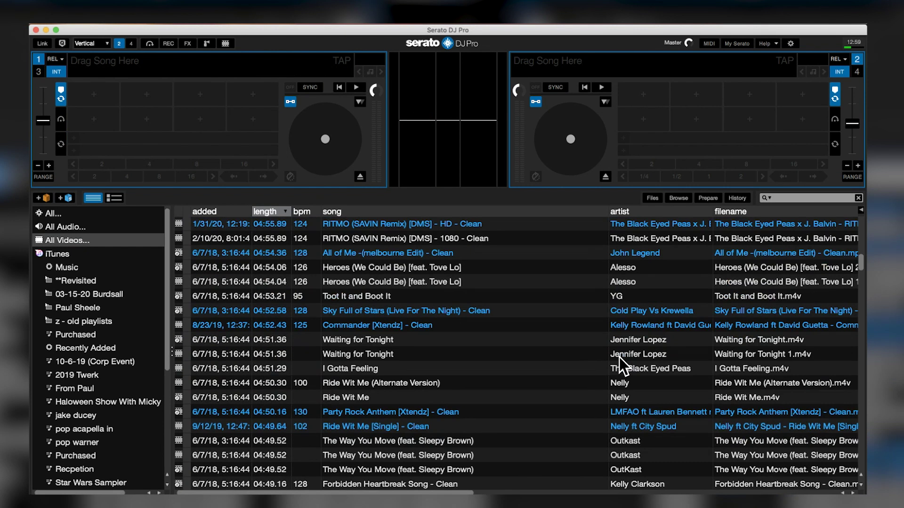
left_click(552, 398)
Load Party Rock Anthem [Xtendz] - Clean onto deck 1, play it and restart from the beginning
key("Down")
key("shift+Left")
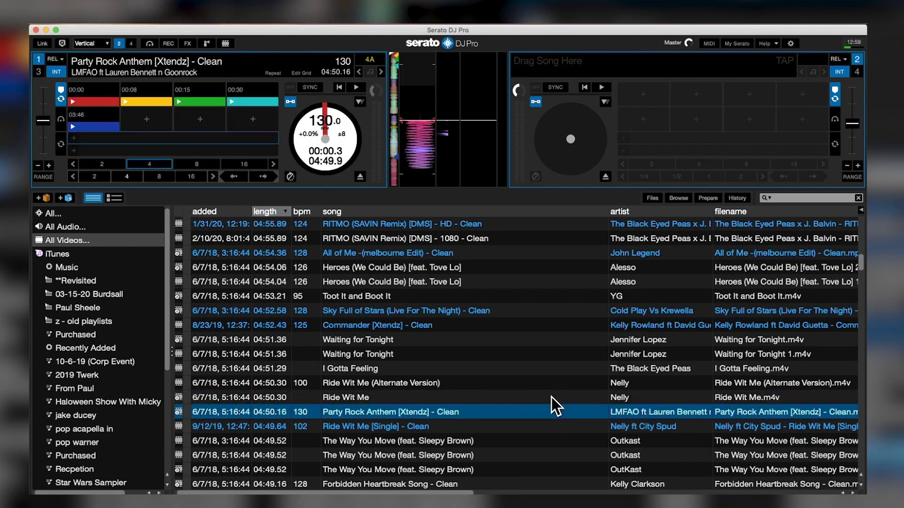
key("space")
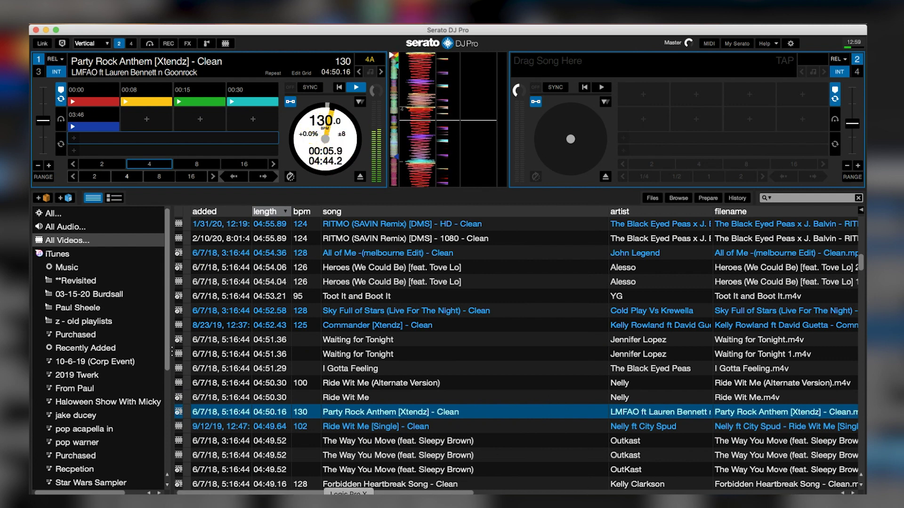
key("1")
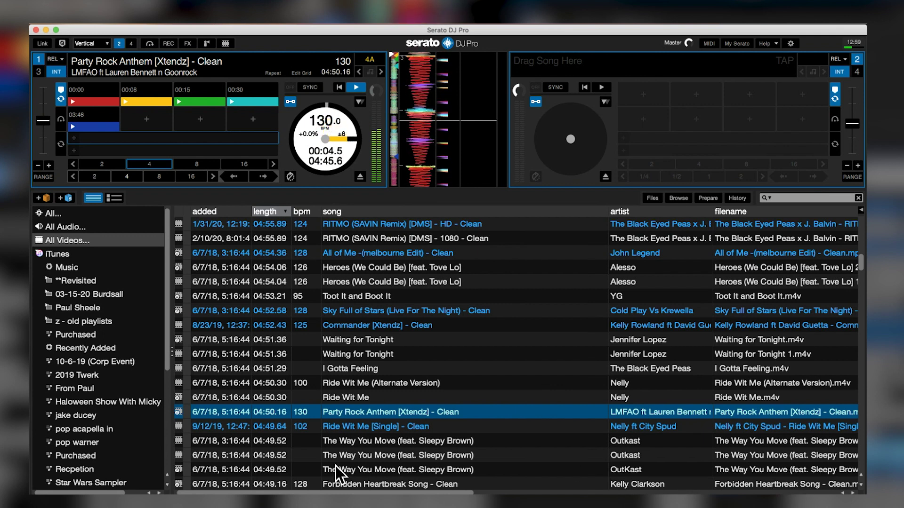
Open Serato's video window and turn on its external display output
left_click(305, 505)
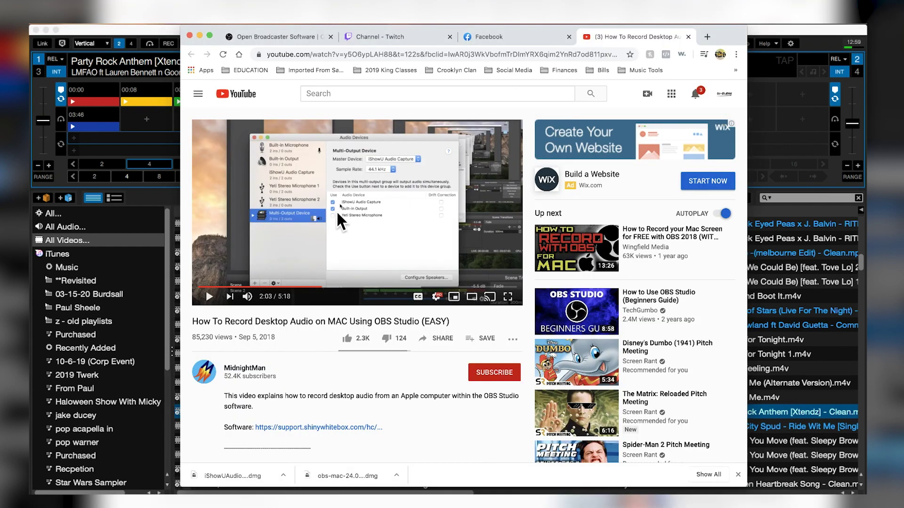
left_click(110, 35)
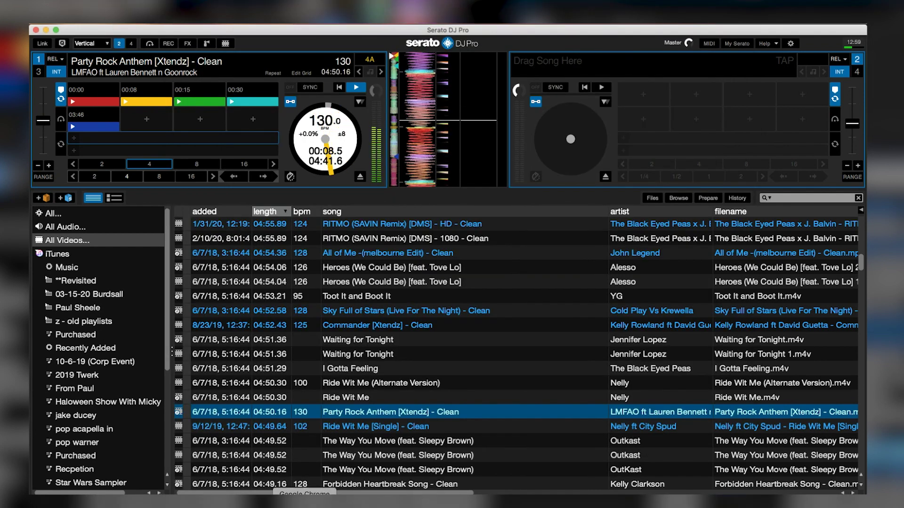
left_click(714, 505)
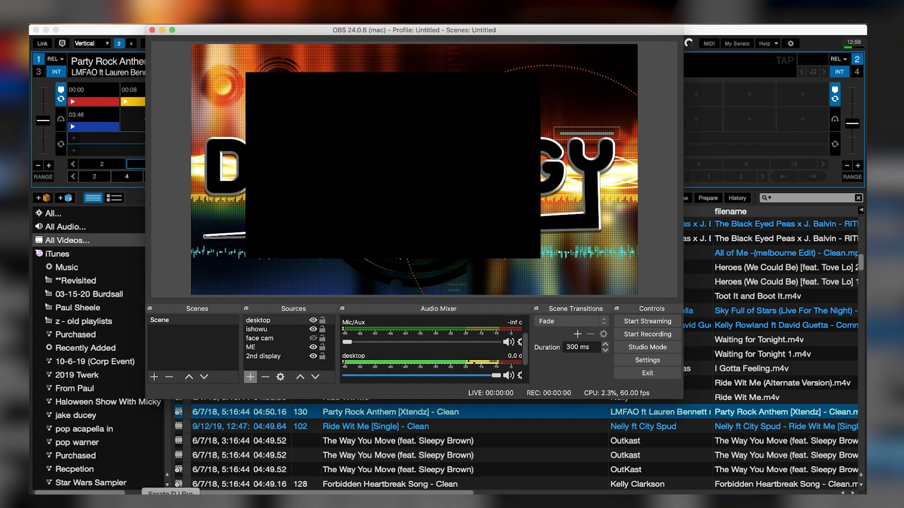
key("super+Tab")
left_click(660, 392)
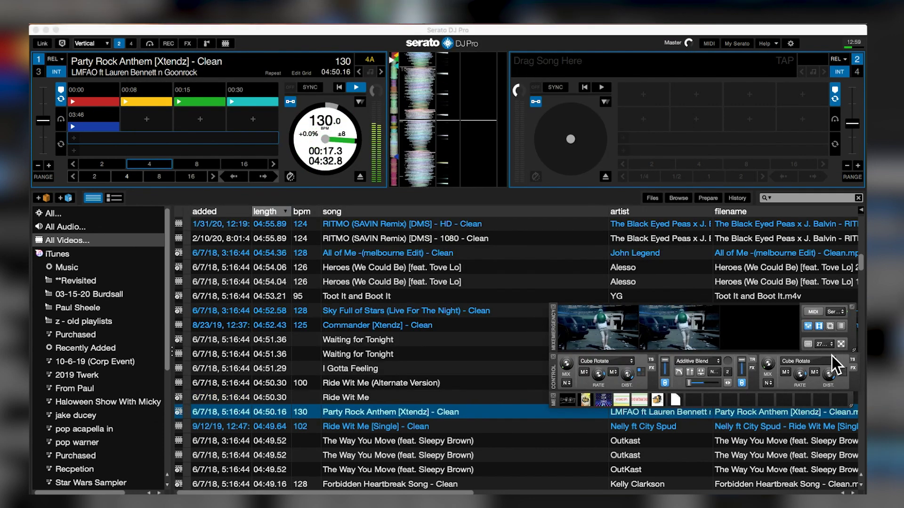
left_click(808, 344)
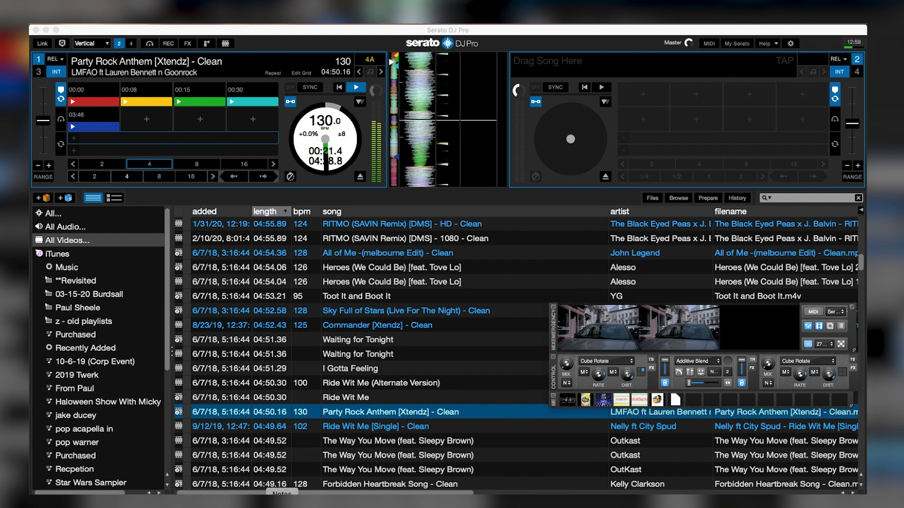
Move the ME music-video source up and to the right in the OBS preview
key("super+Tab")
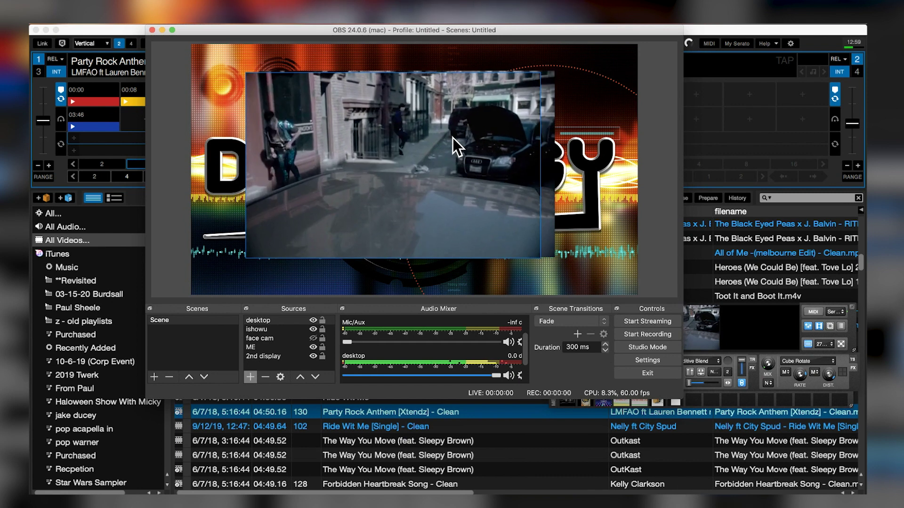
left_click(425, 163)
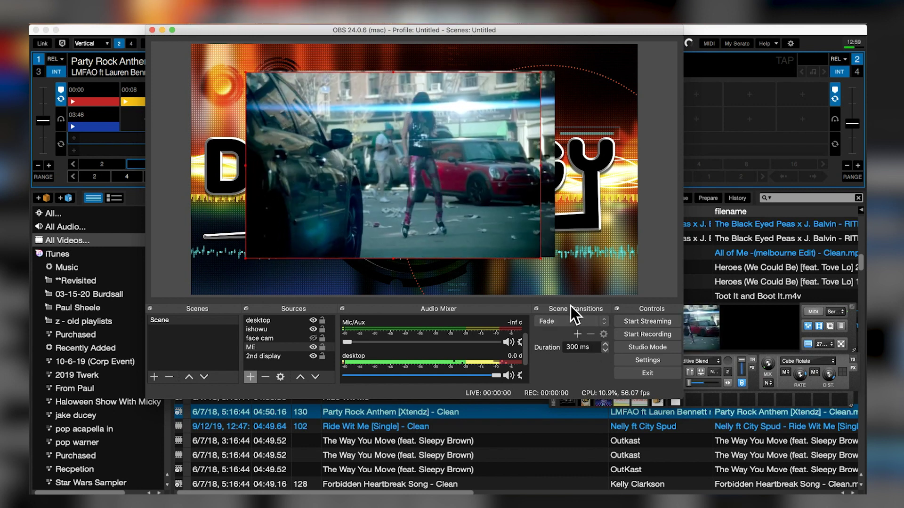
mouse_move(570, 306)
left_mouse_down()
mouse_move(536, 308)
mouse_move(606, 364)
mouse_move(588, 306)
left_mouse_up()
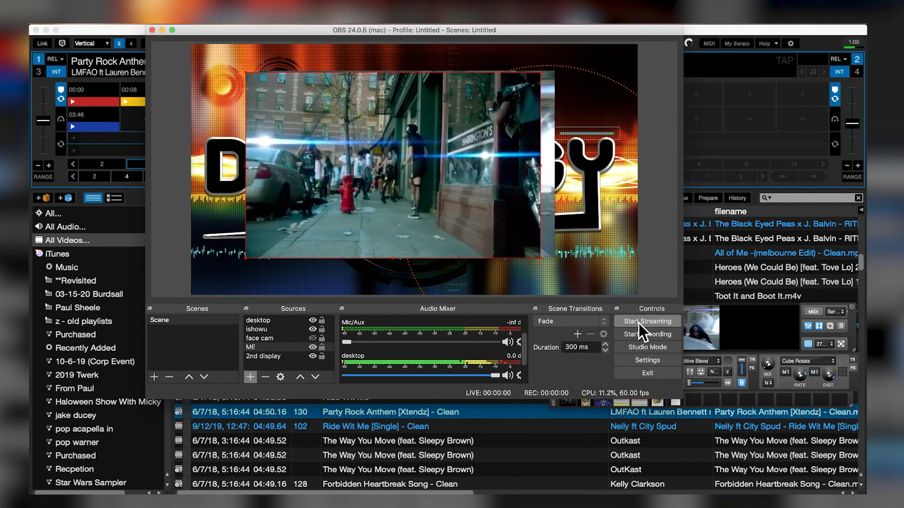
left_click_drag(397, 103, 400, 123)
left_click(808, 344)
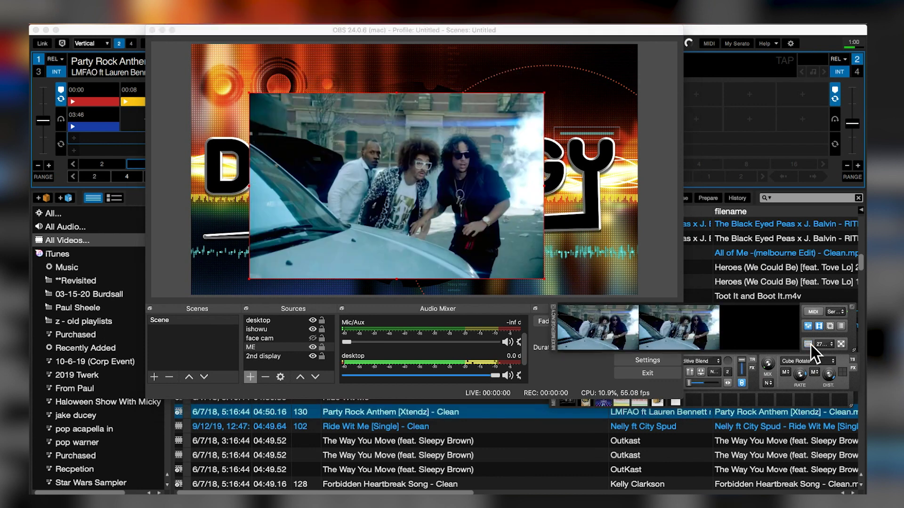
left_click_drag(440, 199, 466, 174)
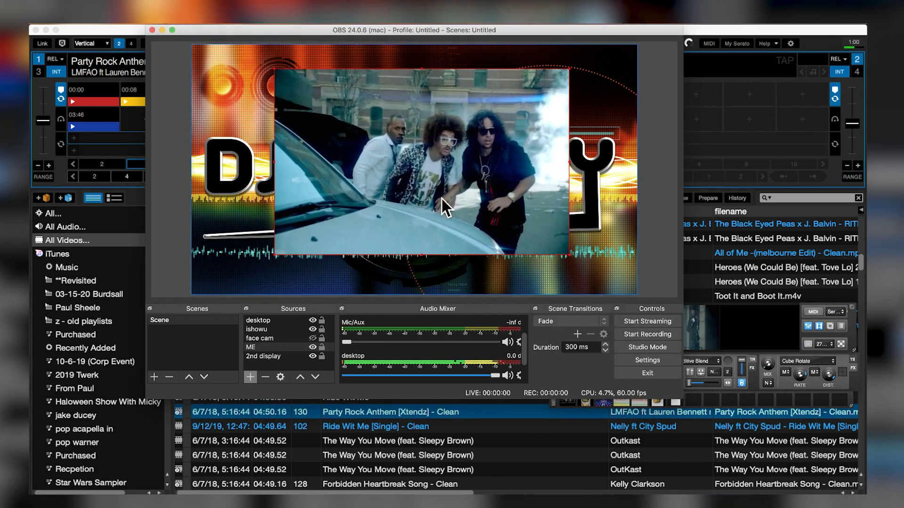
Select the 2nd display background and snap it to fill the OBS canvas
left_click(629, 228)
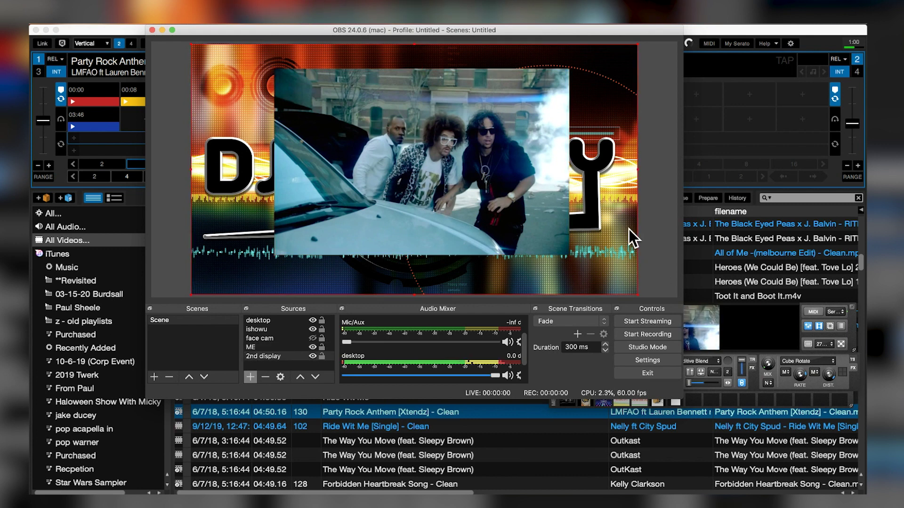
left_click(711, 335)
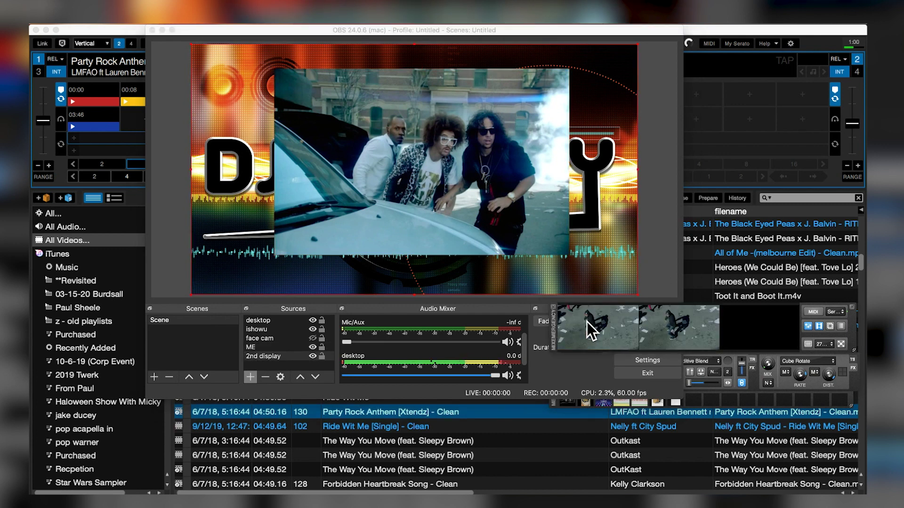
left_click(538, 307)
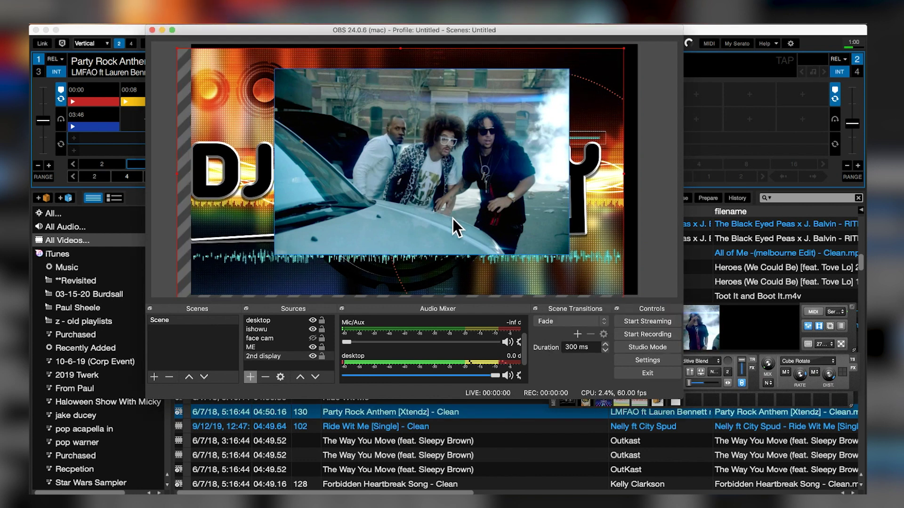
left_click_drag(453, 219, 467, 210)
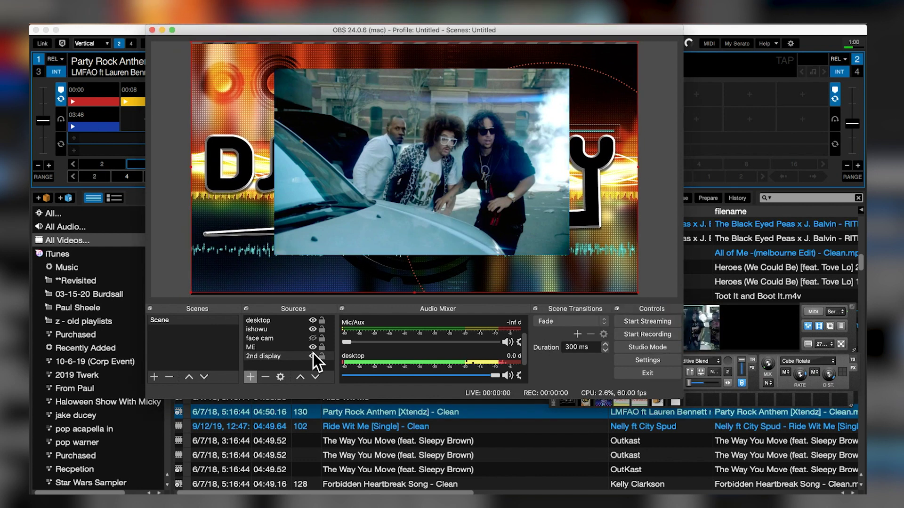
Toggle the face cam and ME music-video sources on and off to compare the preview
left_click(309, 339)
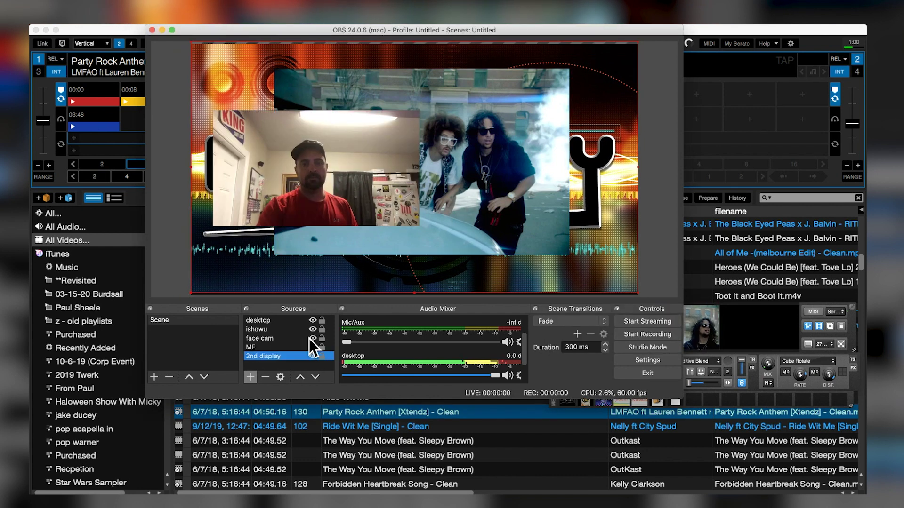
left_click(312, 339)
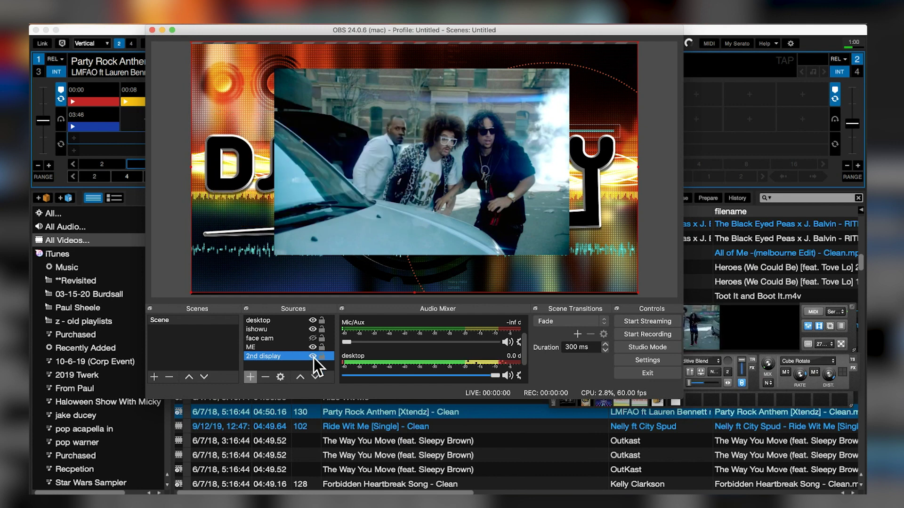
left_click(312, 347)
left_click(312, 347)
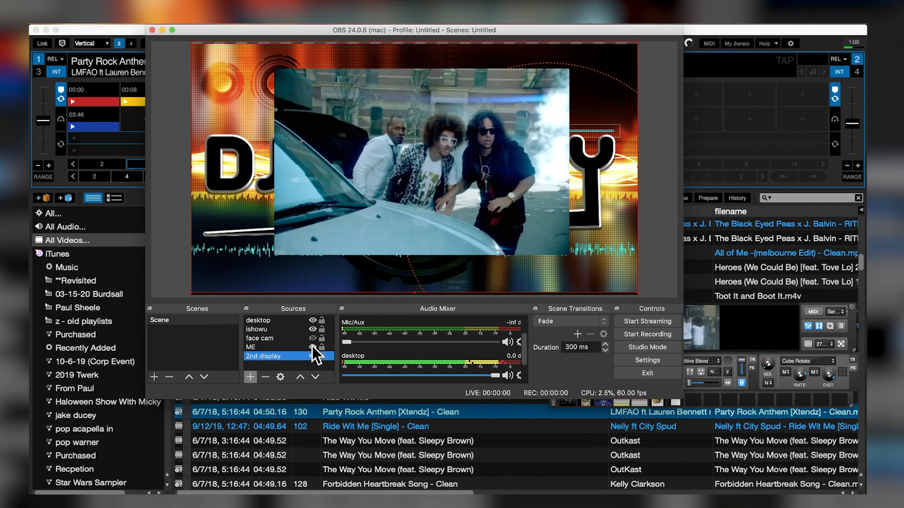
left_click(312, 347)
left_click(312, 347)
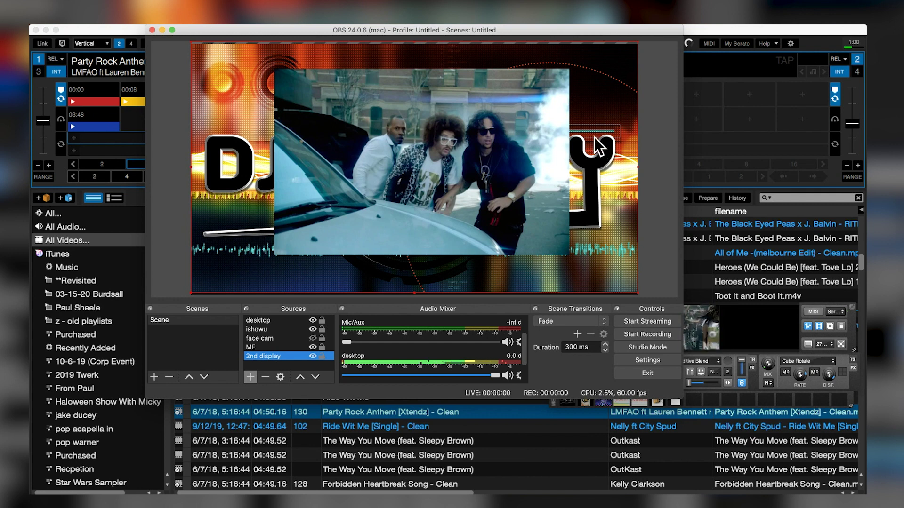
Hide the ME source, stretch the 2nd display capture over the canvas, and widen Serato's video output
left_click_drag(653, 36, 613, 45)
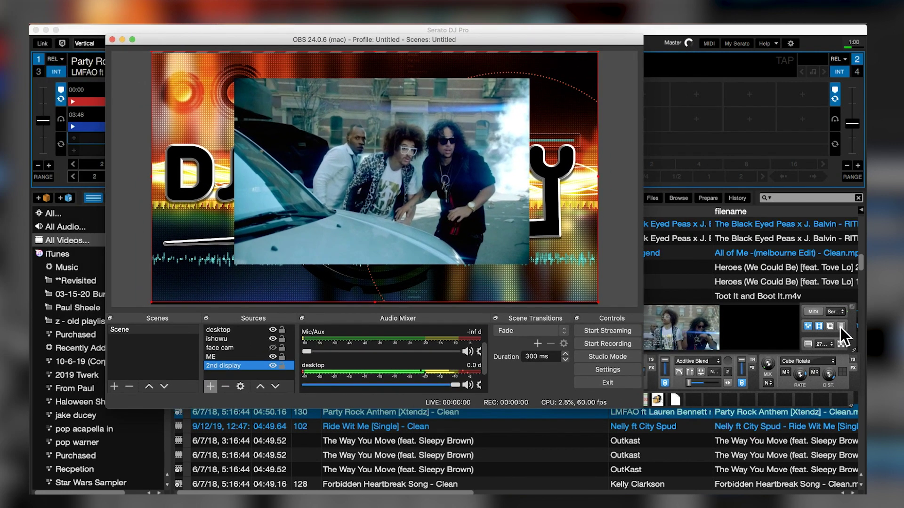
left_click(807, 344)
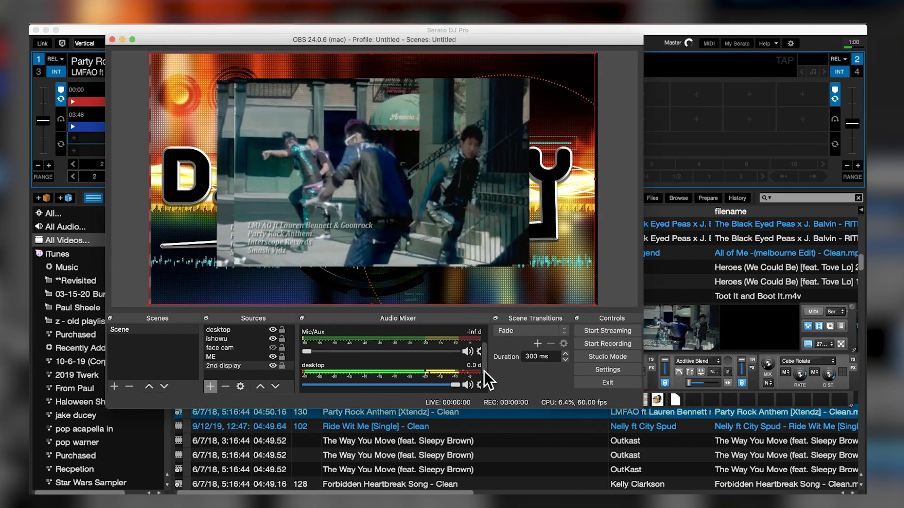
left_click(272, 356)
left_click(272, 366)
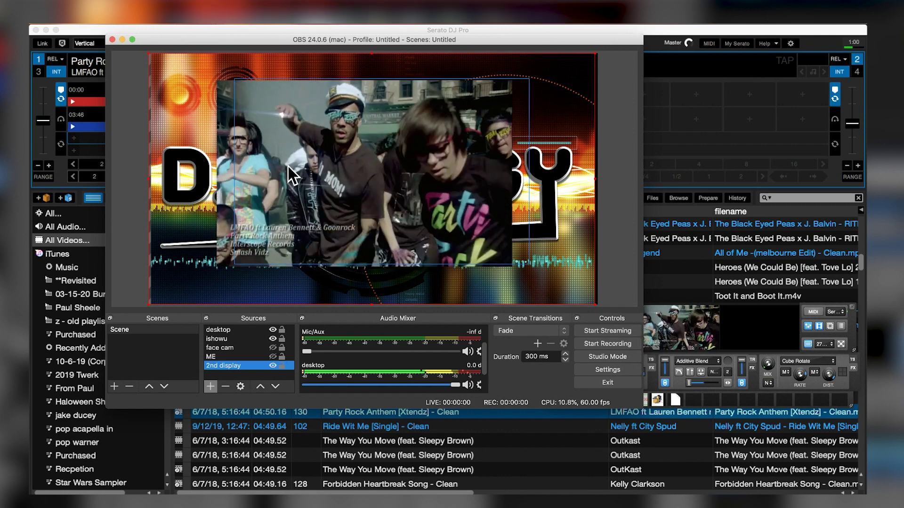
left_click_drag(312, 170, 293, 123)
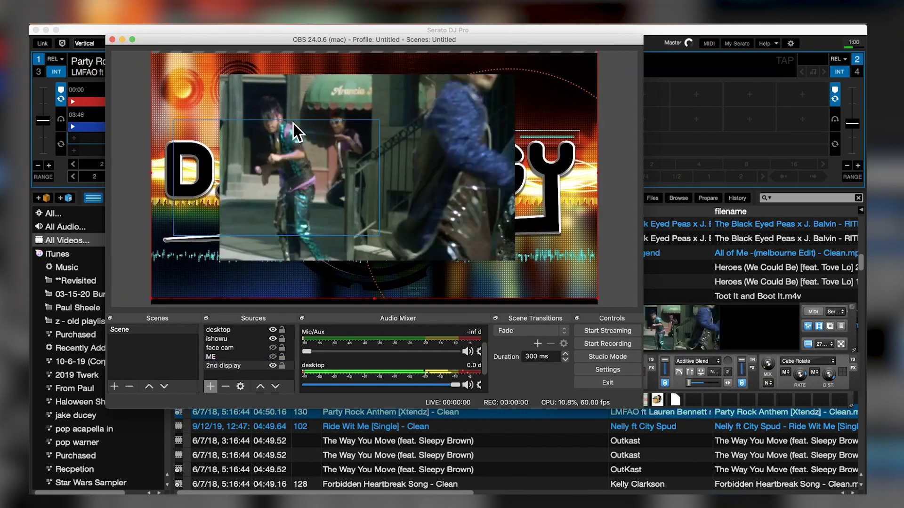
left_click(841, 344)
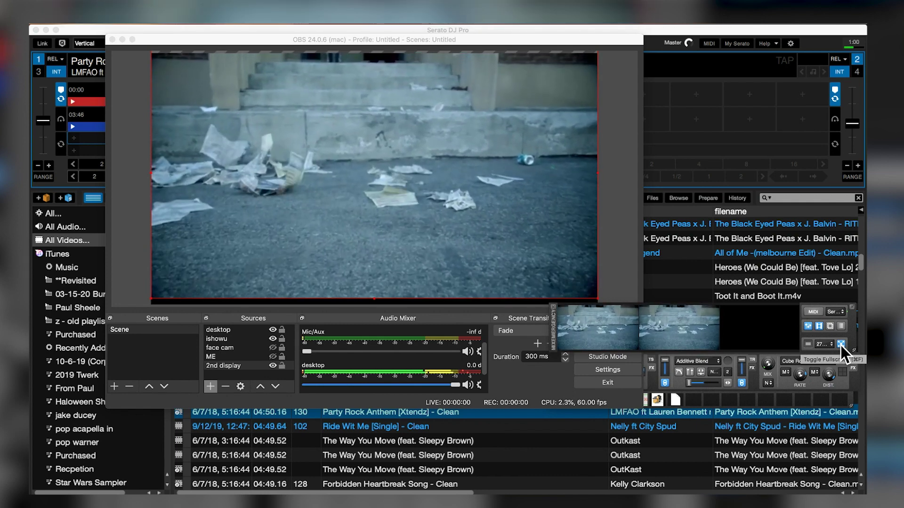
Load twitch.tv in the browser in place of the YouTube tutorial
key("super+Tab")
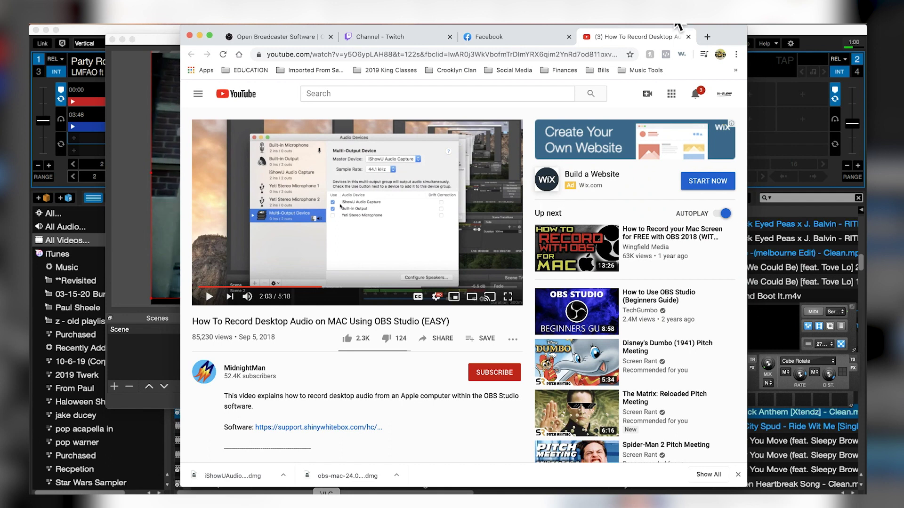
left_click(581, 54)
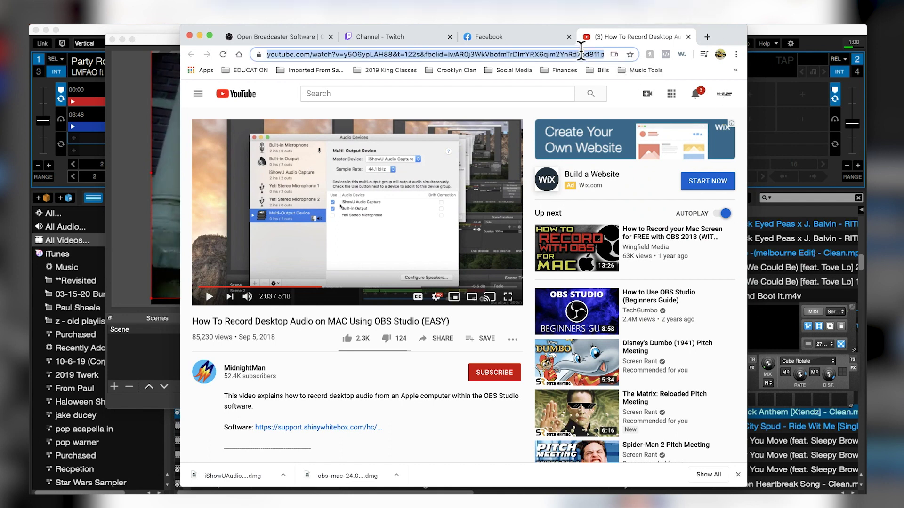
type("twitch.tv")
key("Return")
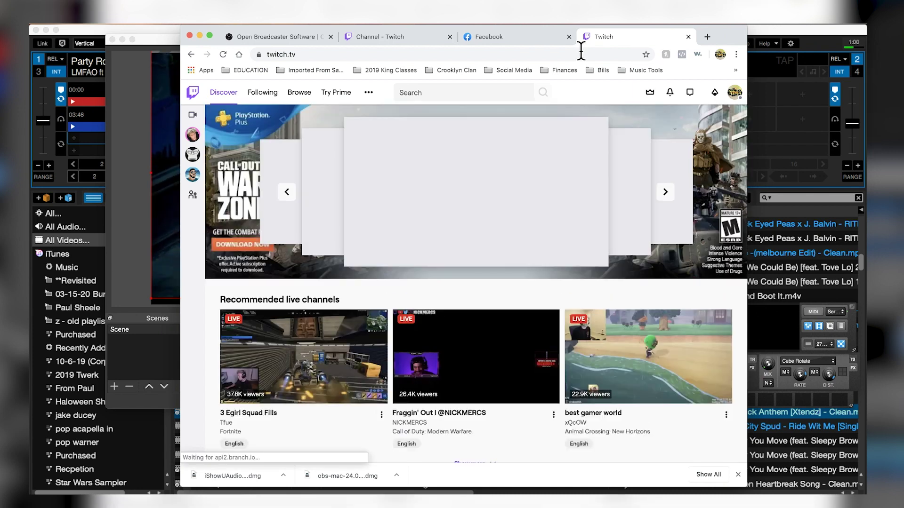
Open your own channel page from the Twitch account menu, showing the stream offline
left_click(734, 93)
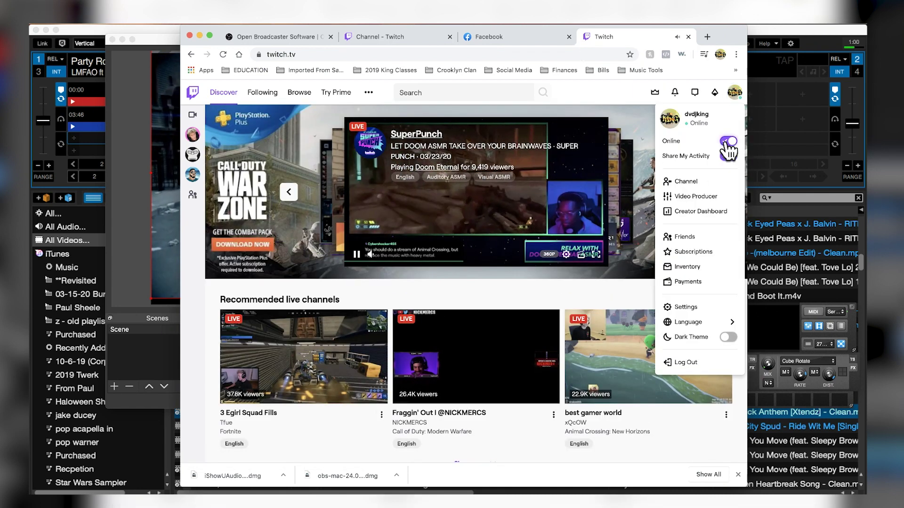
left_click(701, 197)
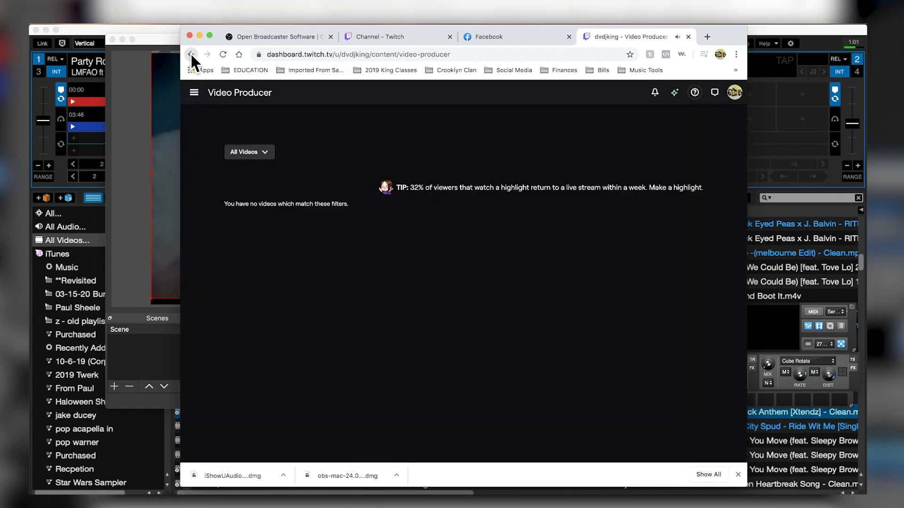
left_click(191, 55)
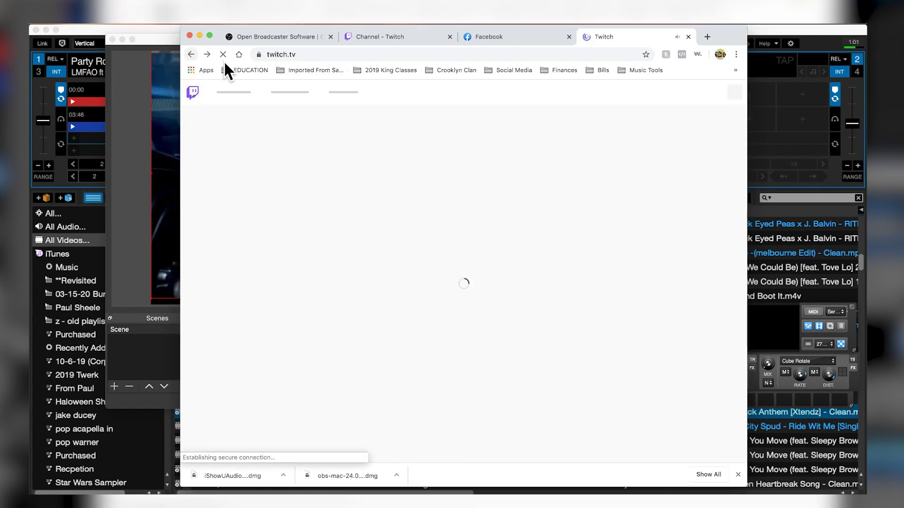
left_click(735, 93)
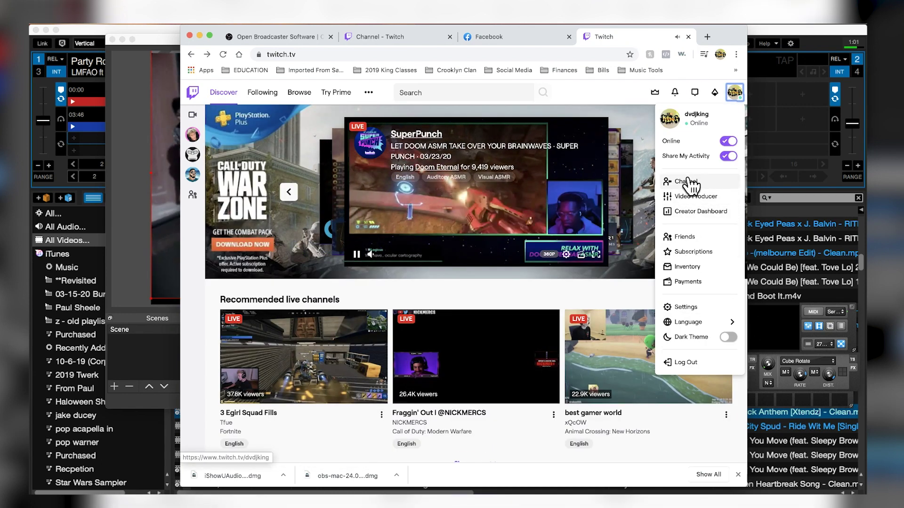
left_click(687, 179)
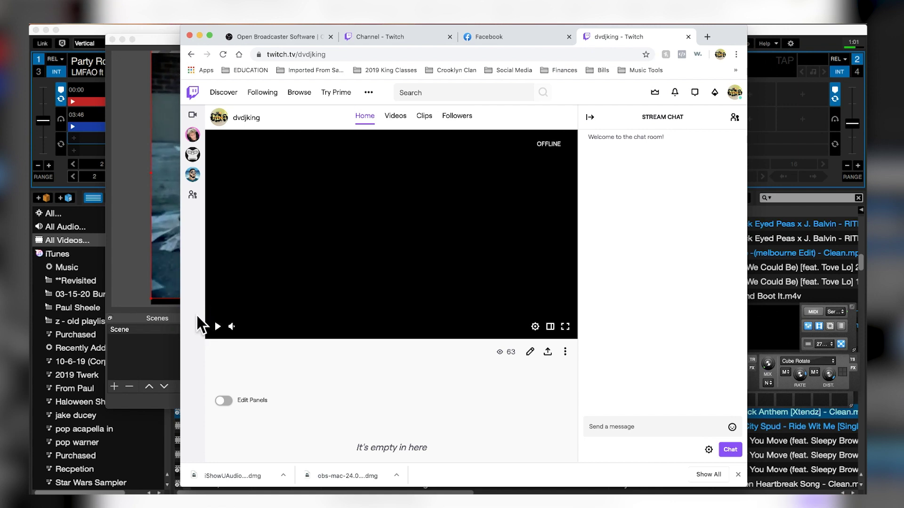
Start streaming from OBS and confirm the Twitch channel is live with the DJ mix
left_click(121, 248)
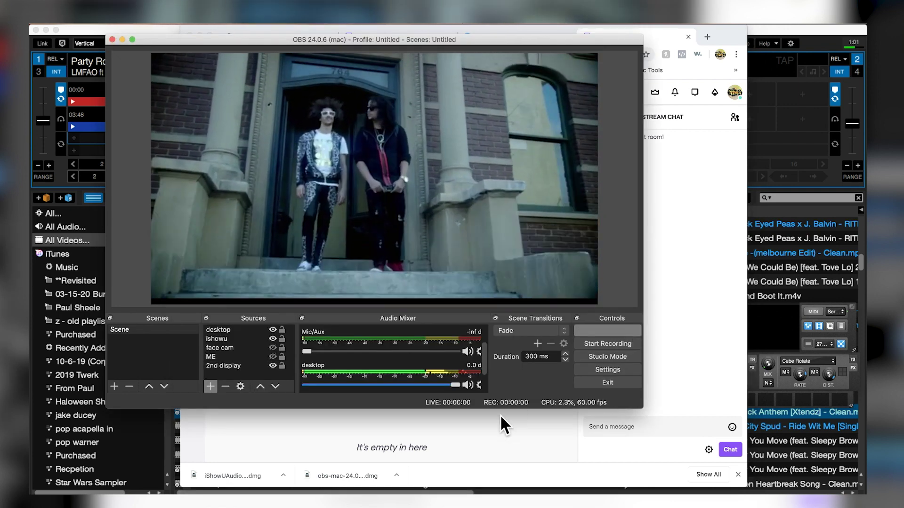
left_click(454, 413)
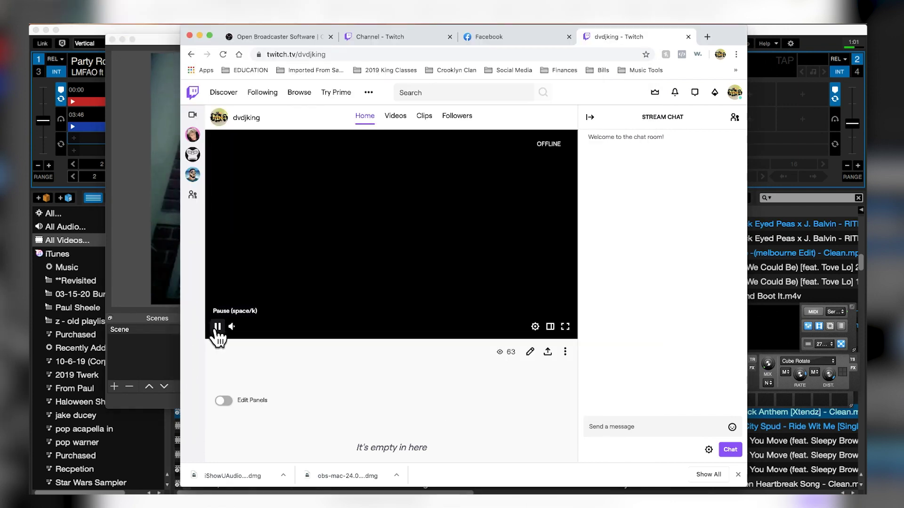
left_click(138, 227)
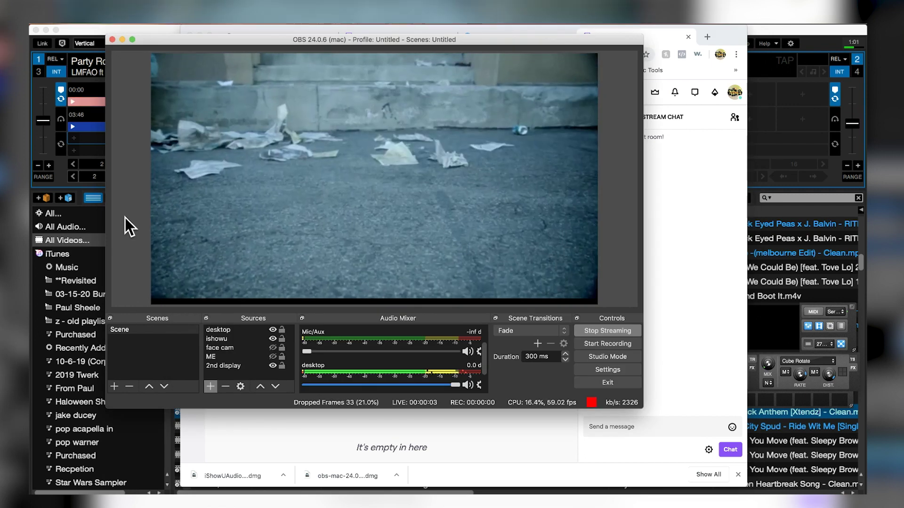
left_click(288, 450)
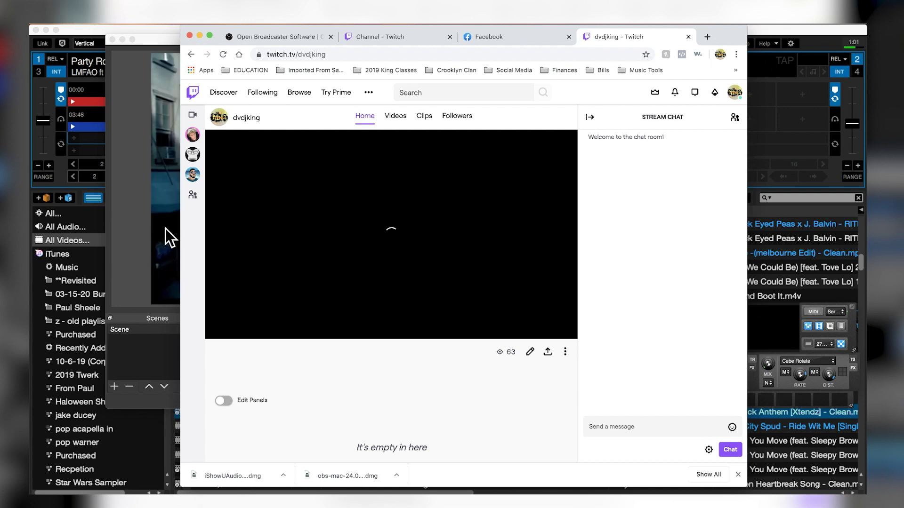
left_click(127, 222)
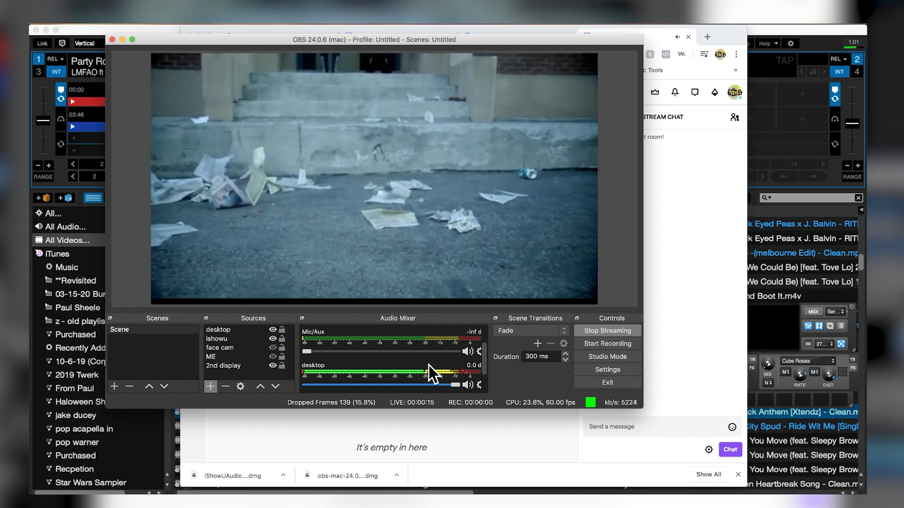
left_click(683, 287)
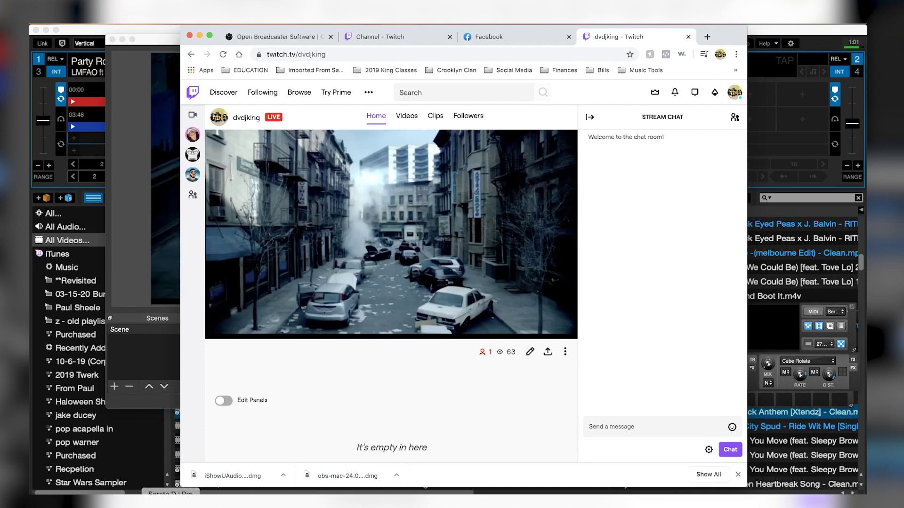
Shift MixEmergency's video mixing panel left and open its OVERLAYS settings
key("super+Tab")
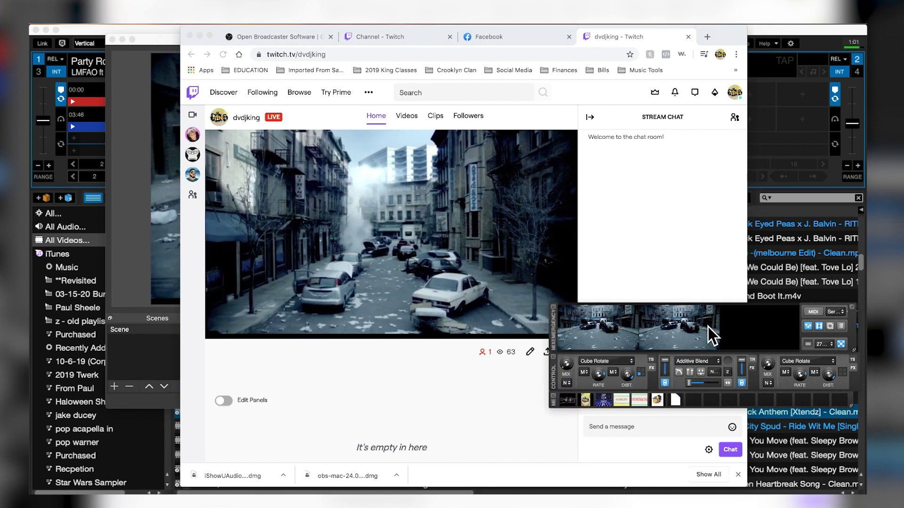
left_click_drag(771, 331, 665, 330)
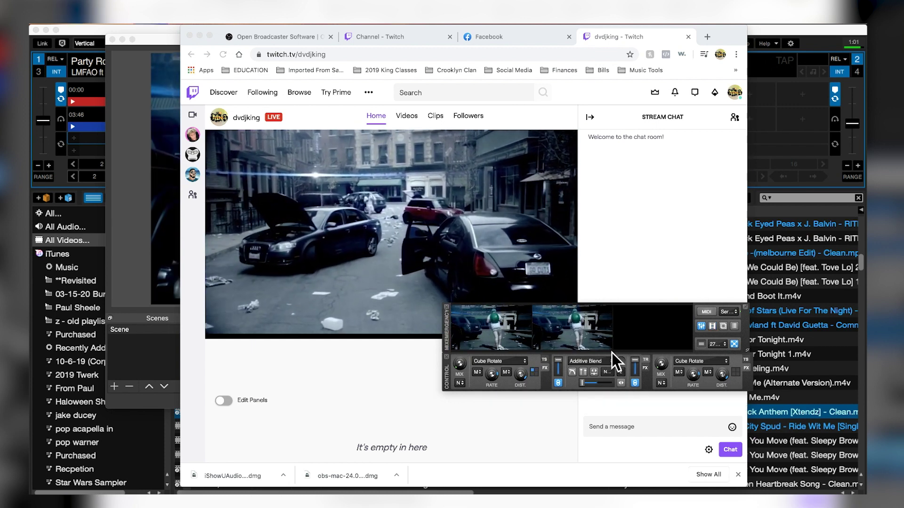
left_click(612, 353)
left_click(611, 353)
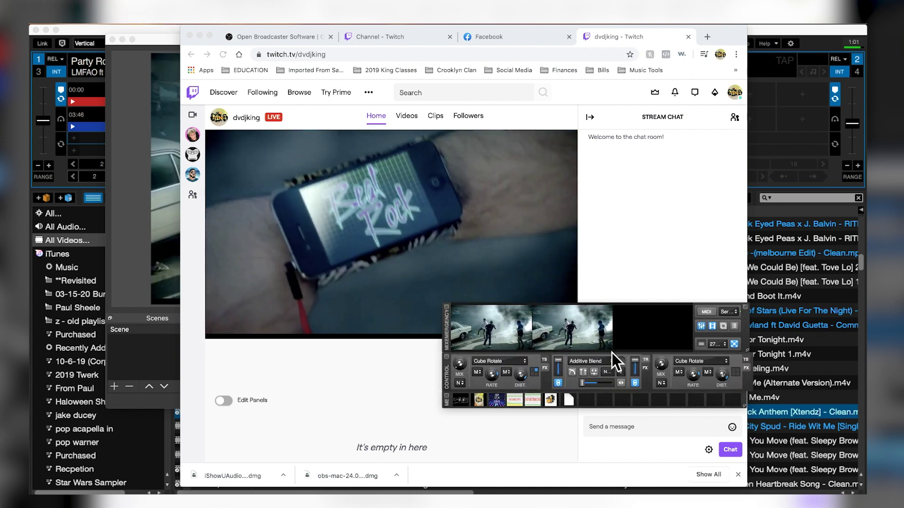
left_click(611, 352)
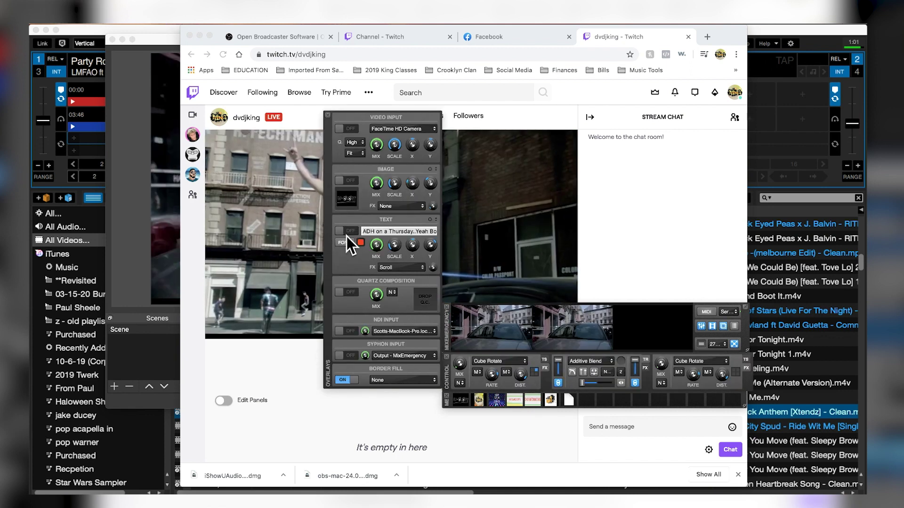
left_click(391, 231)
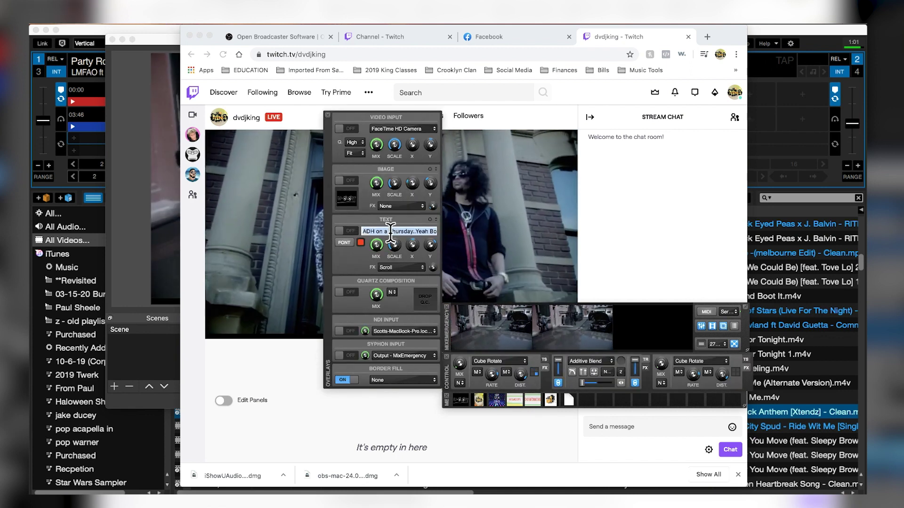
type("www.DJ-Ology.com")
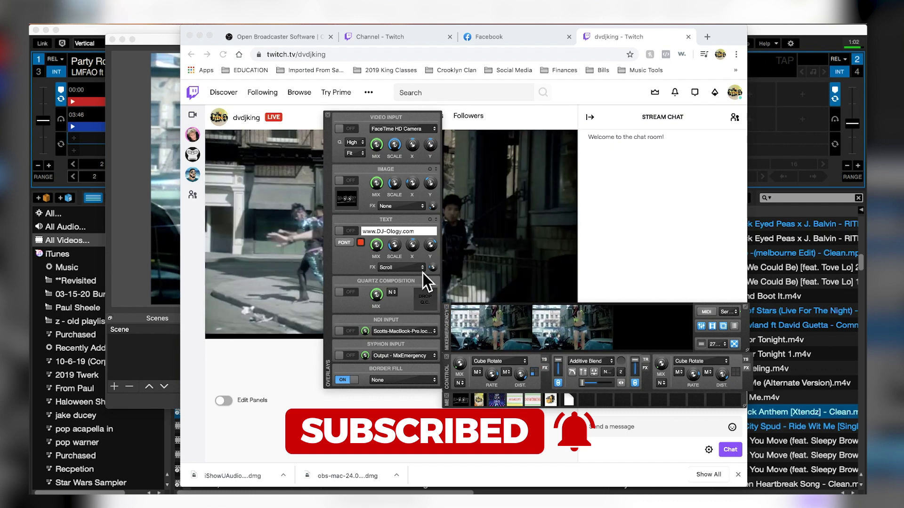
left_click(349, 230)
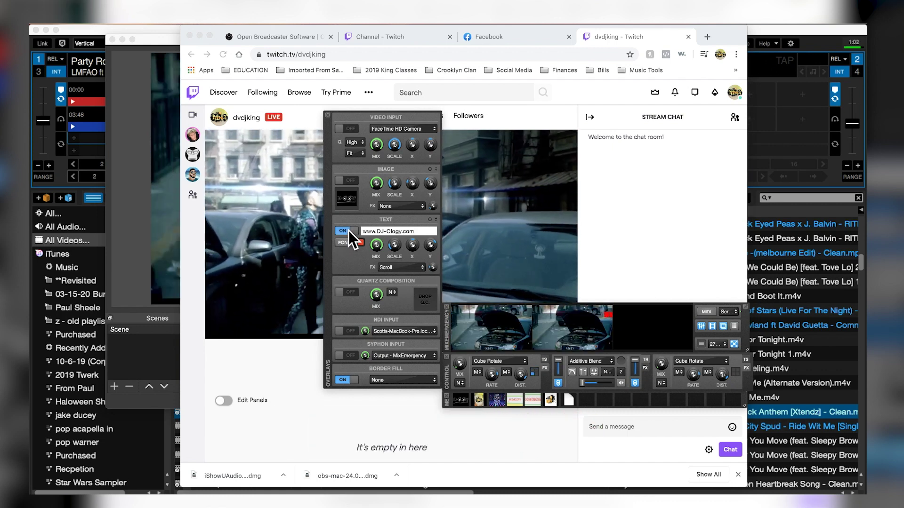
left_click(360, 241)
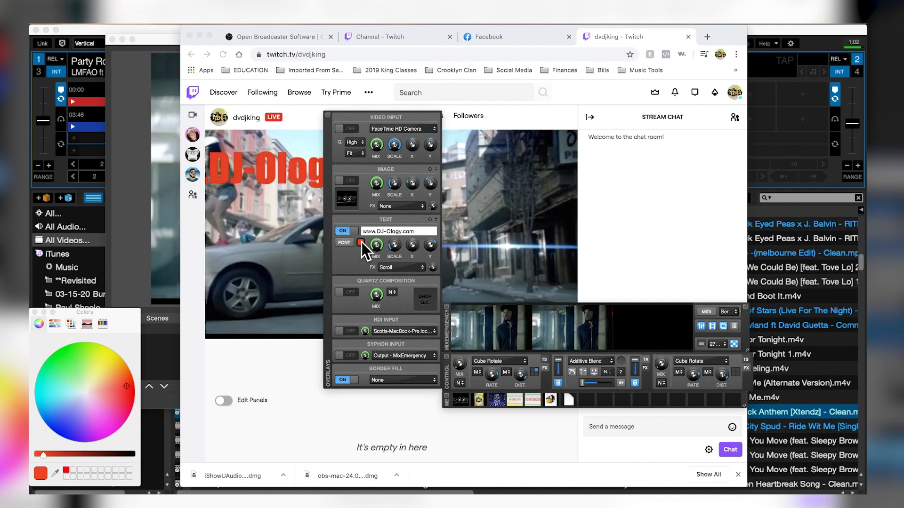
left_click_drag(120, 360, 133, 359)
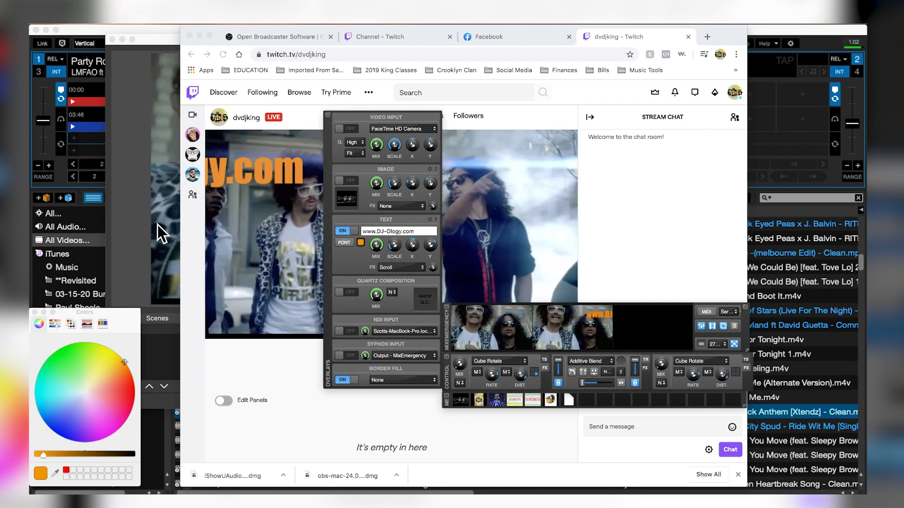
left_click(602, 220)
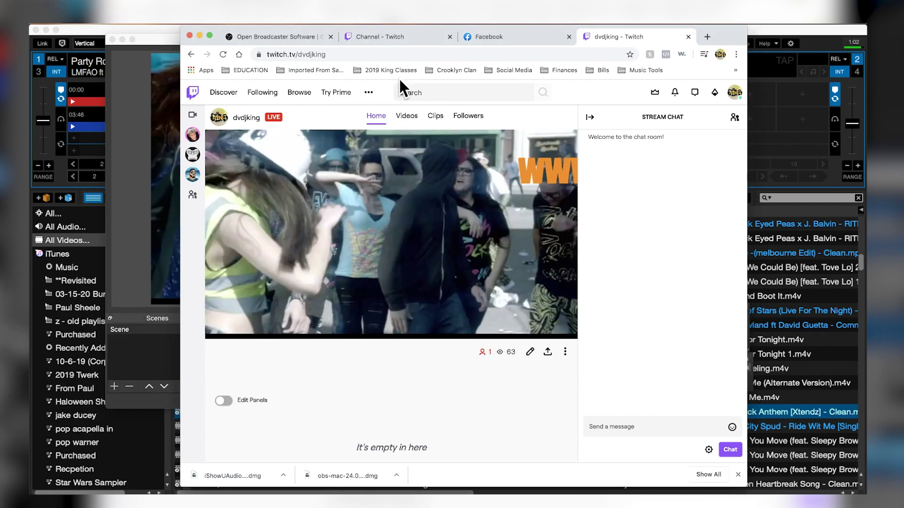